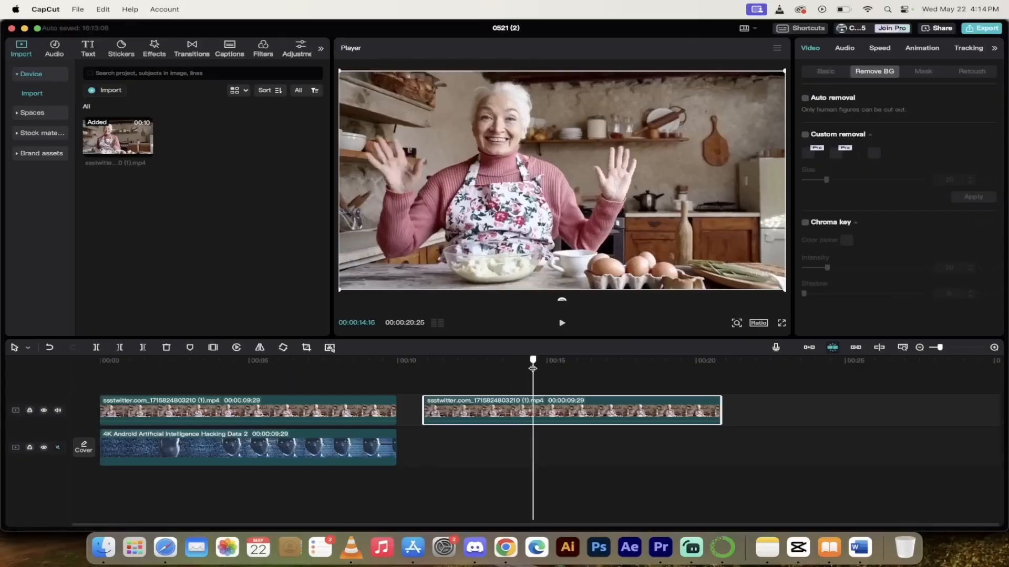
drag(534, 359, 210, 357)
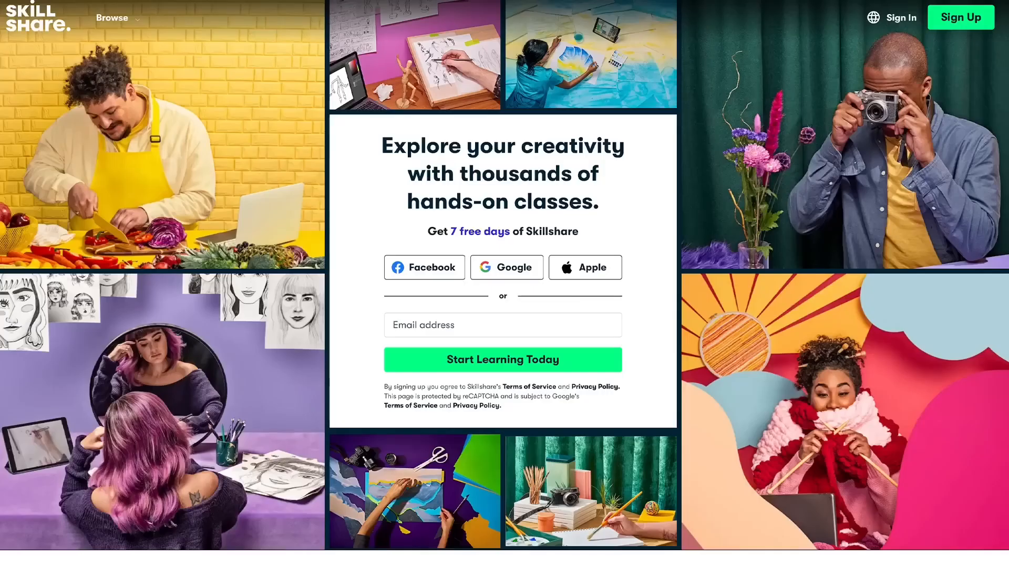
Look through the Skillshare landing page down to its featured online courses.
scroll(505, 284, down, 6)
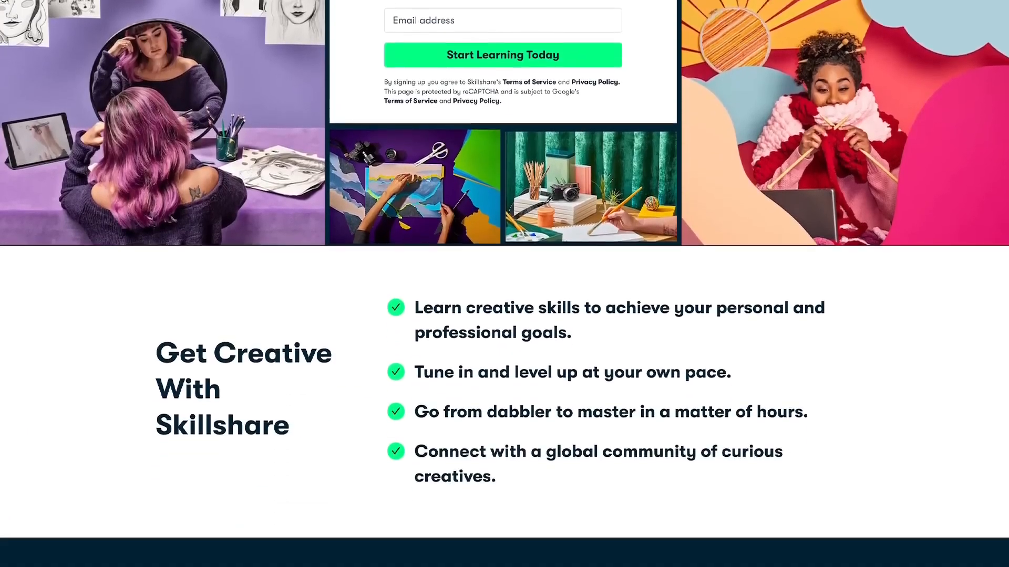
scroll(505, 283, down, 10)
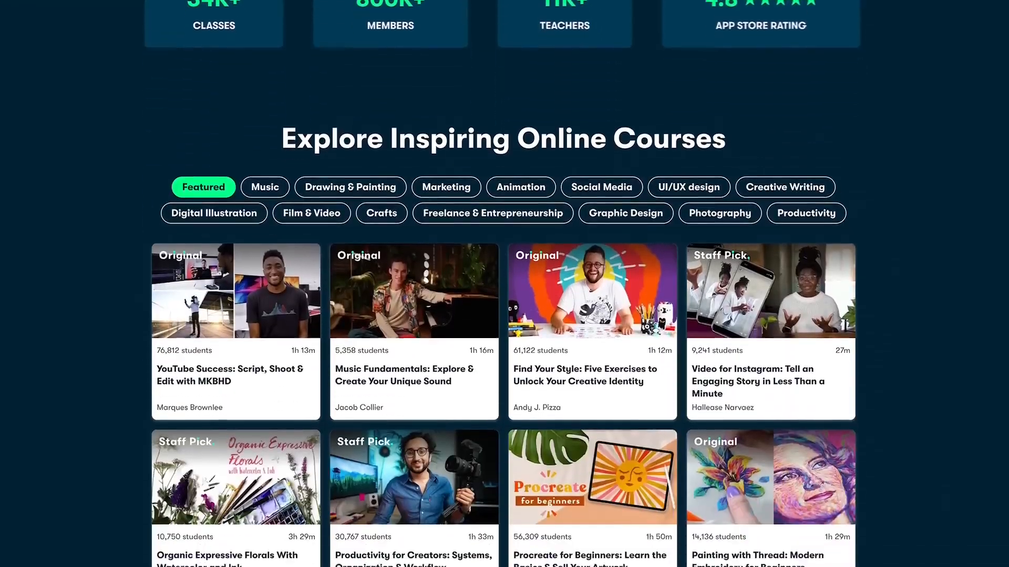
scroll(505, 284, down, 2)
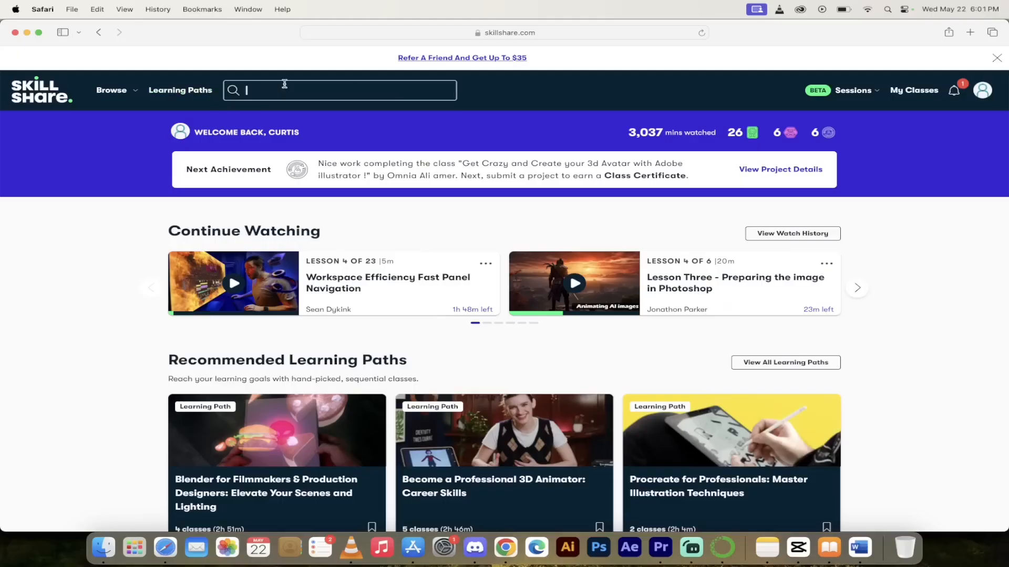
Search Skillshare for "CAPCUT" and look through the matching learning paths and classes.
text(PCUT)
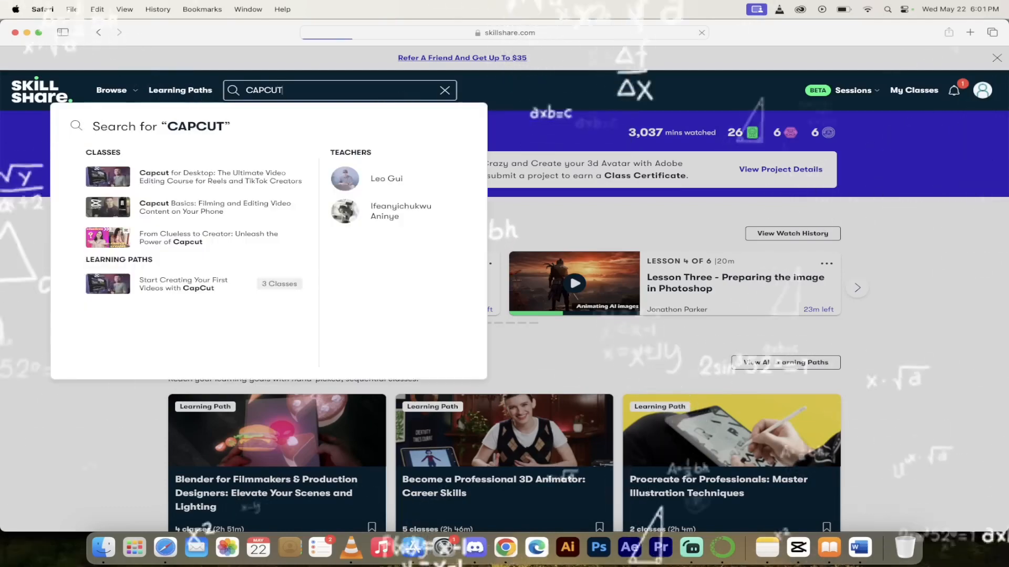
key(Return)
scroll(251, 248, down, 1)
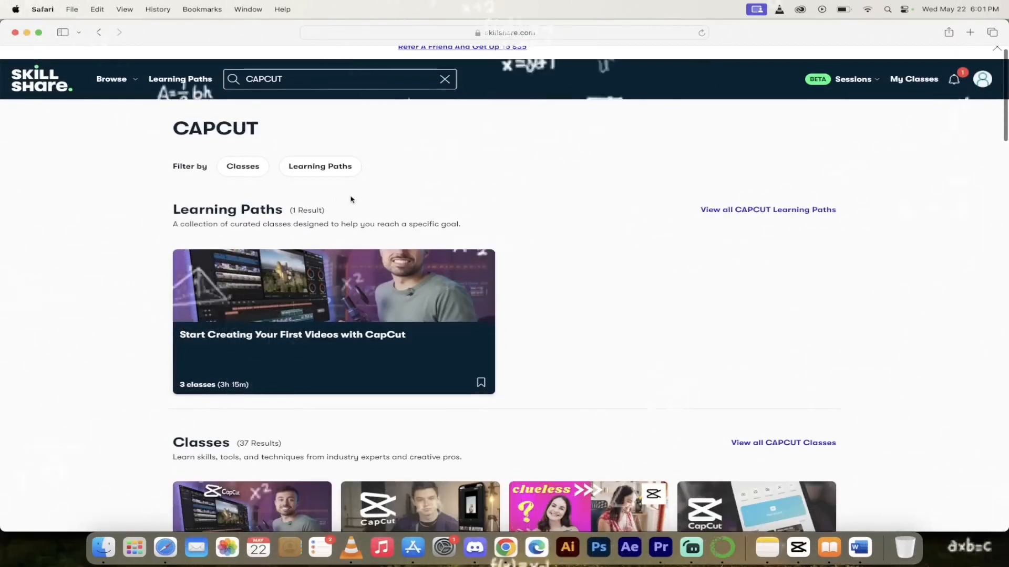
scroll(70, 322, down, 5)
scroll(192, 217, down, 3)
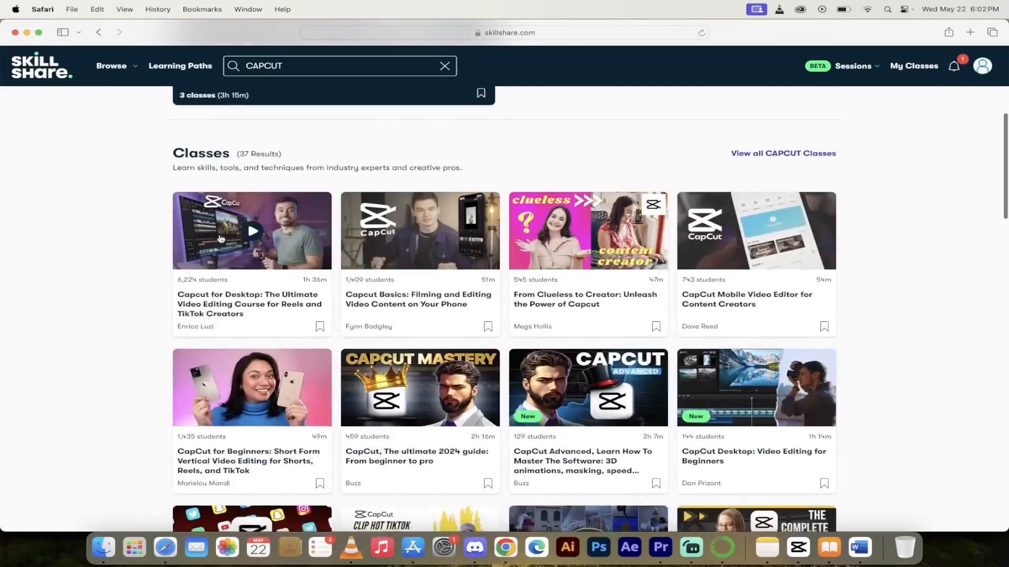
scroll(175, 355, down, 2)
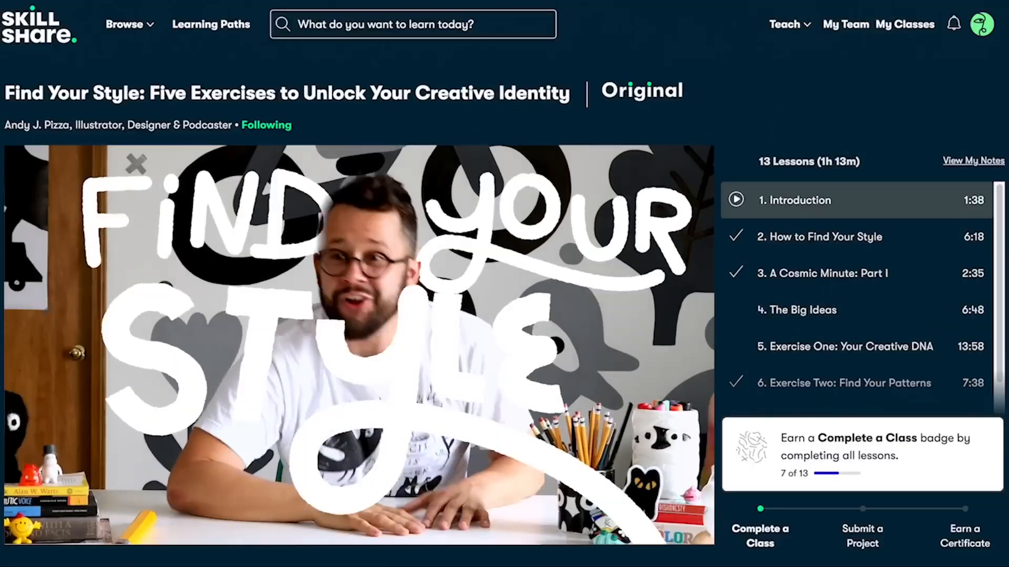
View the reviews, discussions and projects of the Find Your Style class, and browse the Learning Paths page.
scroll(18, 422, down, 4)
scroll(18, 422, down, 3)
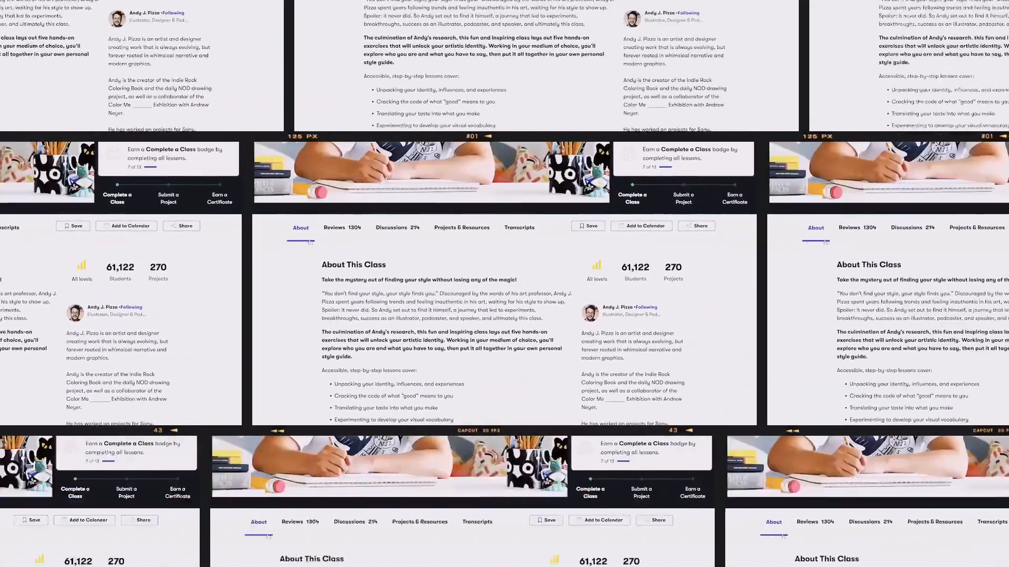
click(344, 229)
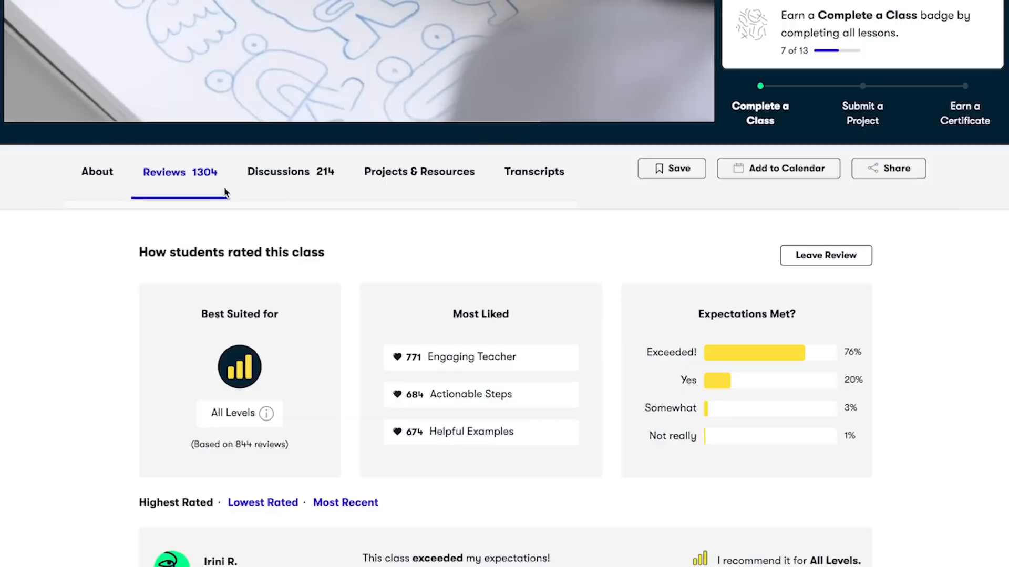
click(286, 187)
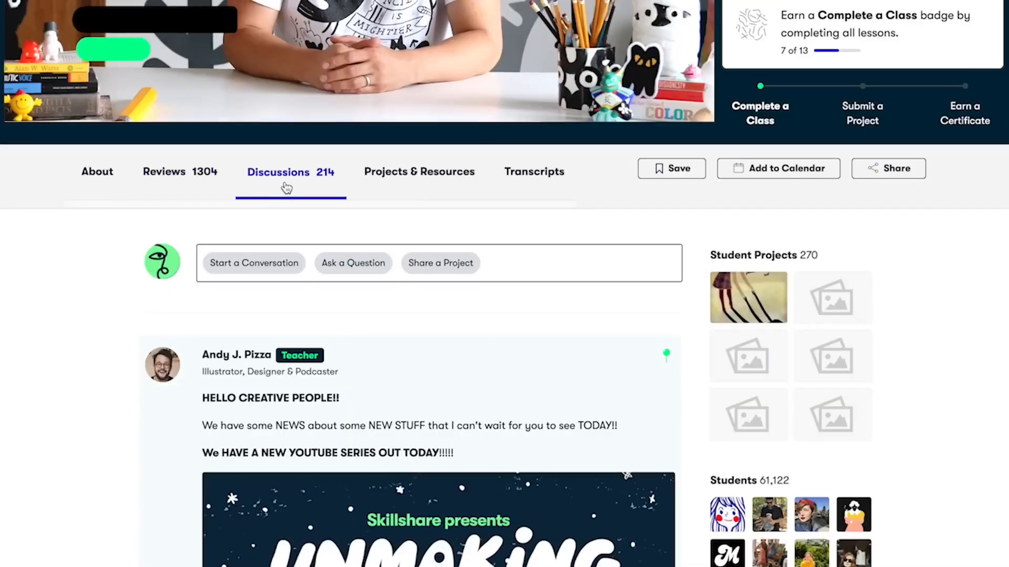
click(426, 185)
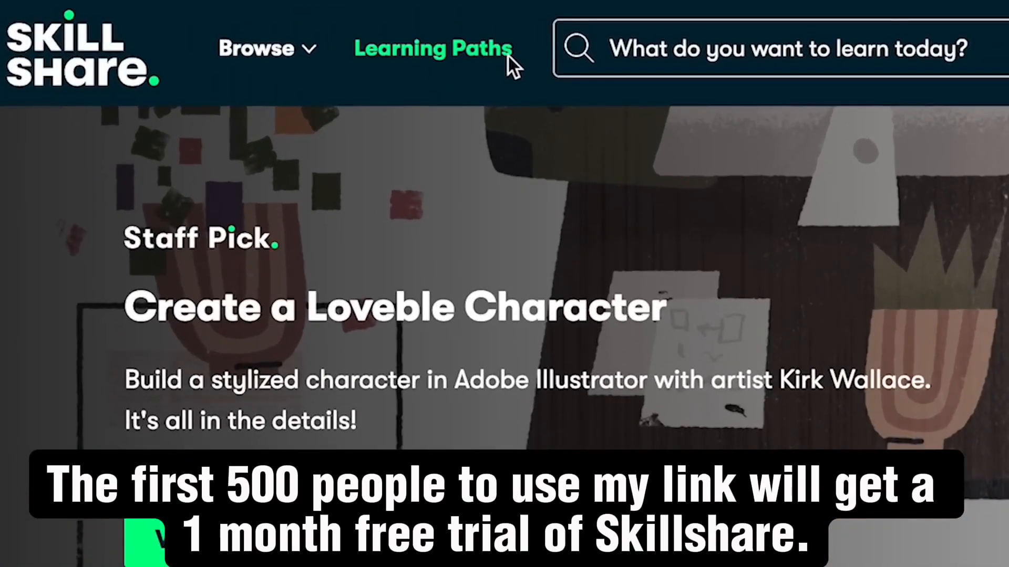
click(507, 55)
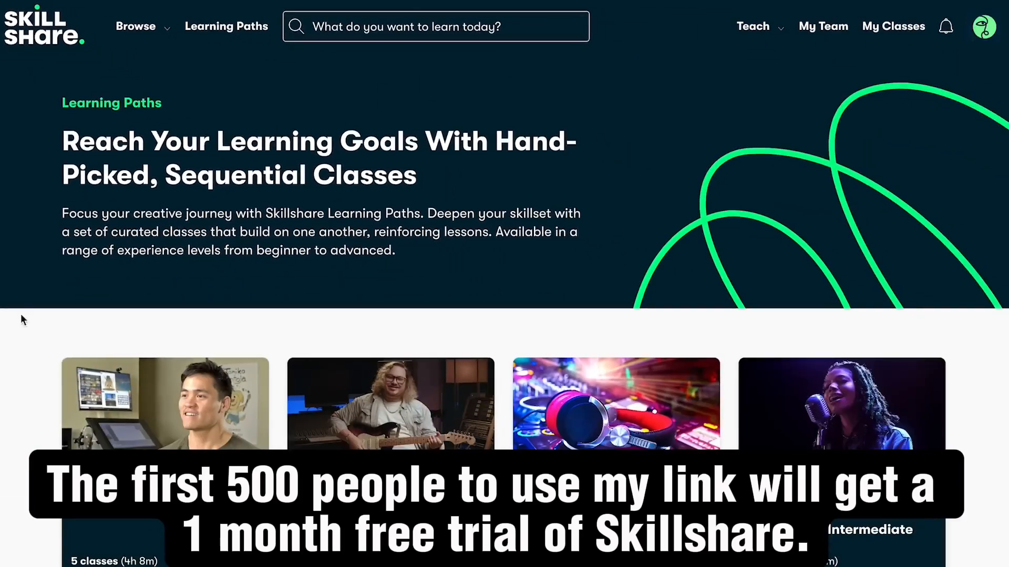
scroll(20, 334, down, 5)
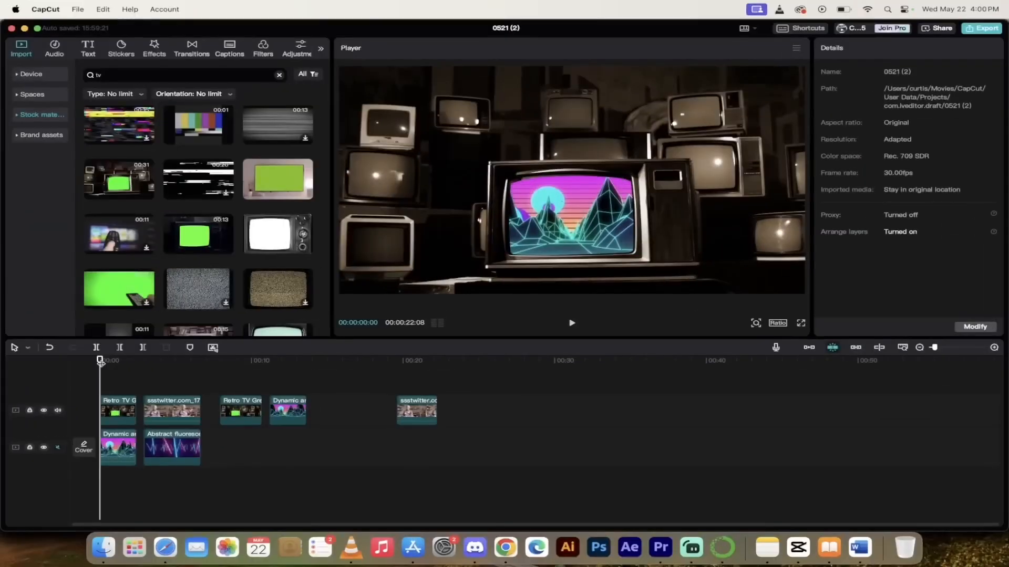
Switch to CapCut and preview the retro TV composite at the start of the timeline.
drag(100, 361, 112, 361)
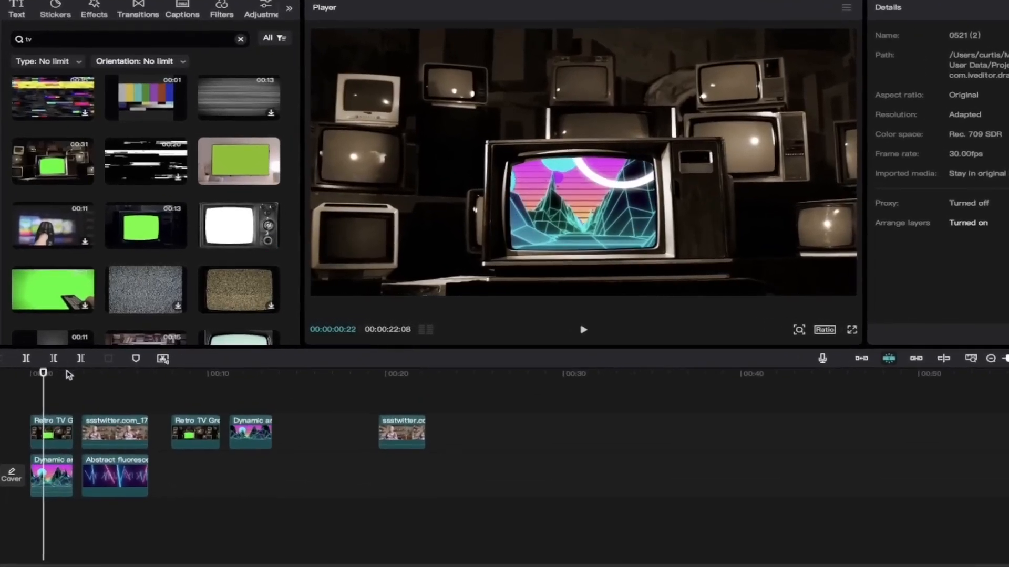
drag(43, 373, 33, 373)
key(space)
key(space)
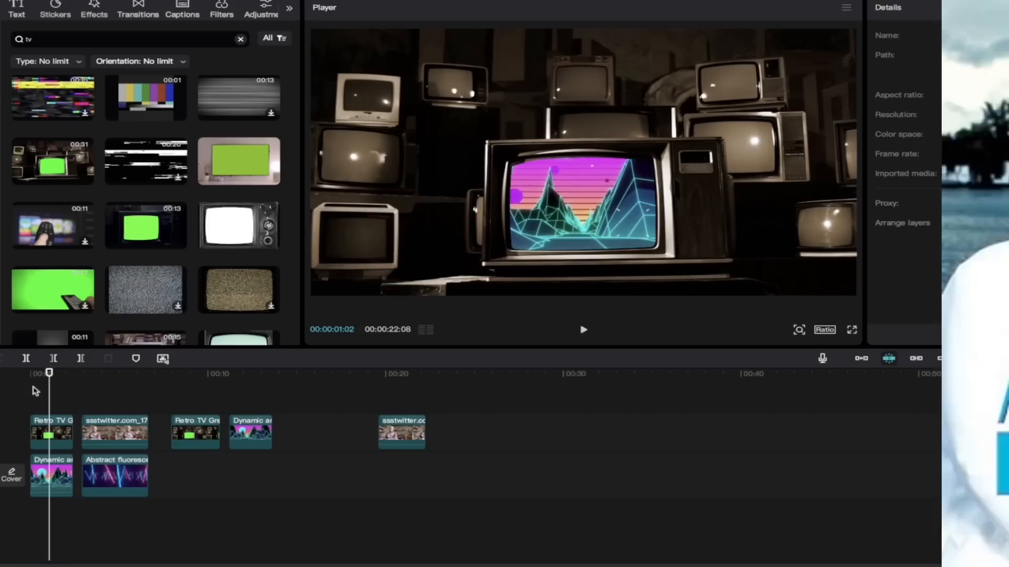
drag(49, 374, 43, 374)
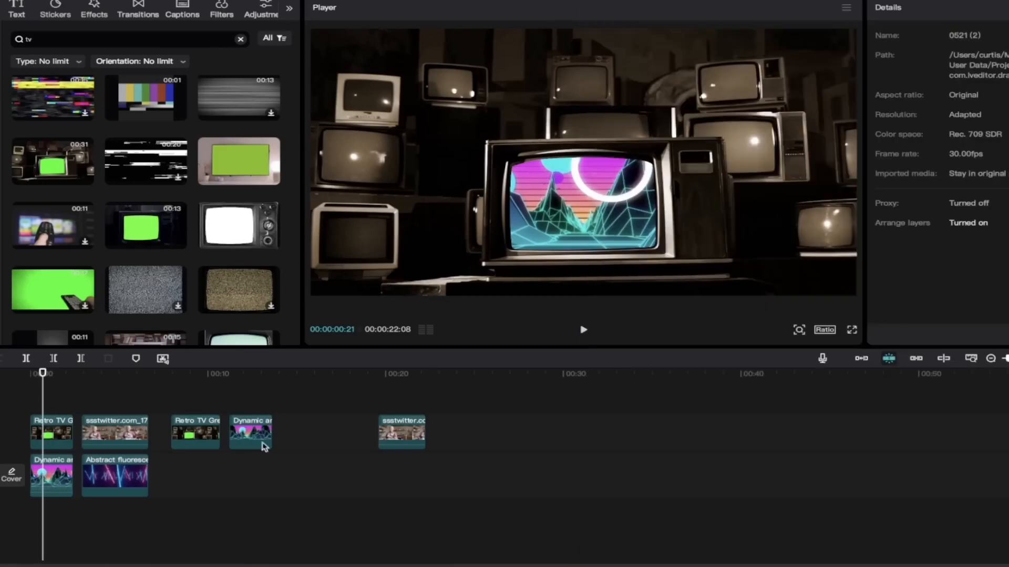
click(195, 431)
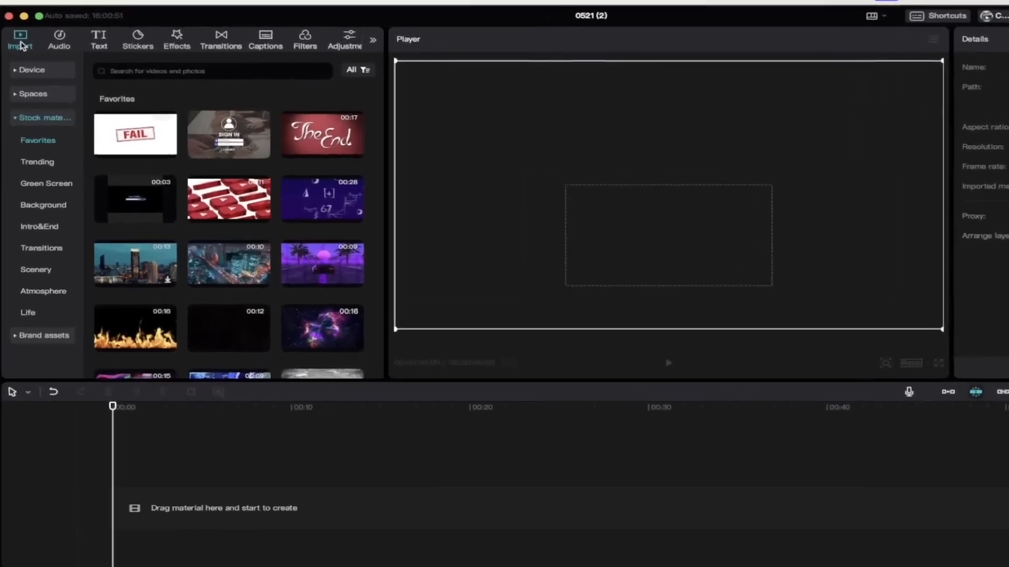
click(36, 120)
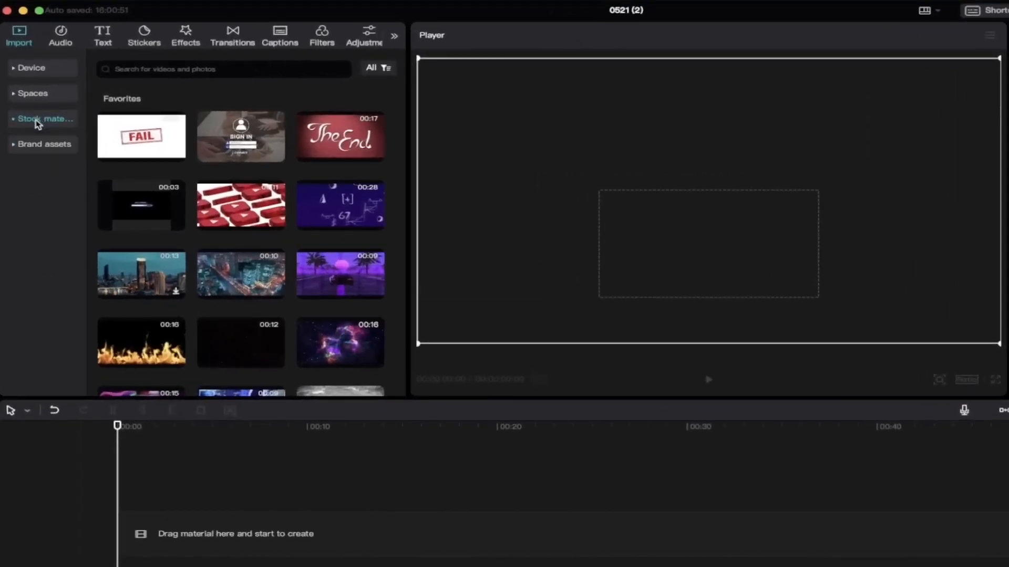
click(47, 120)
click(169, 70)
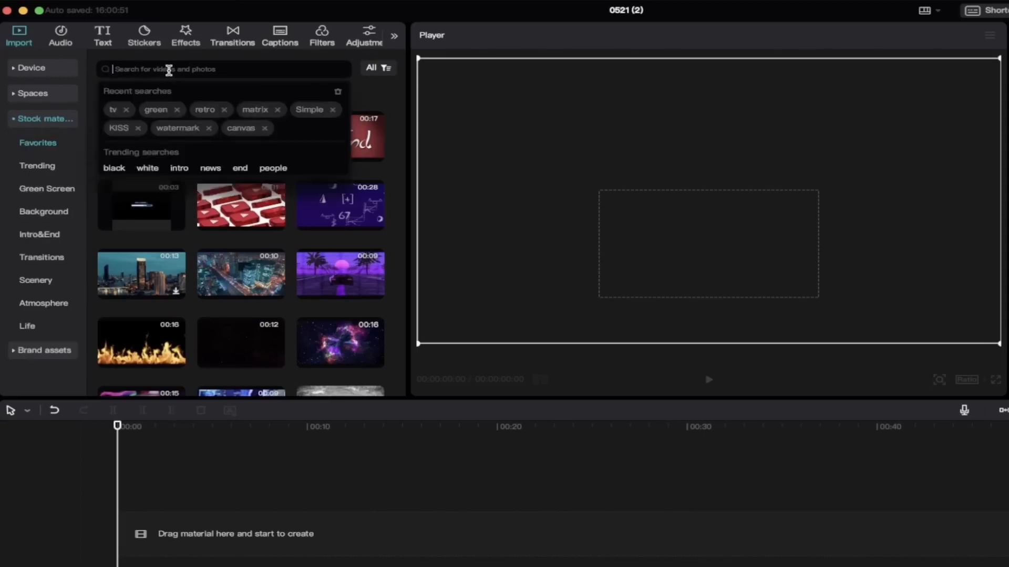
text(t)
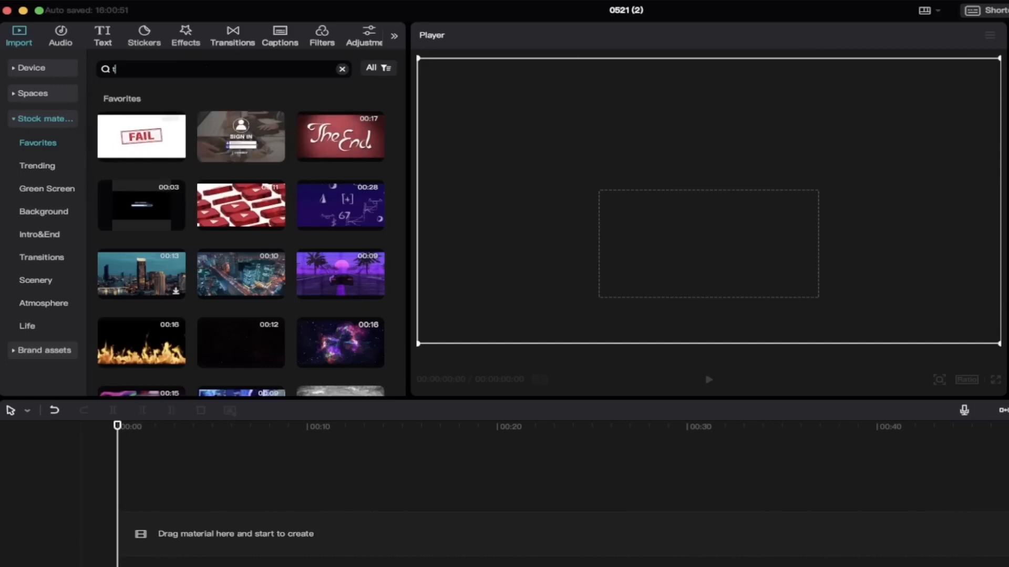
key(BackSpace)
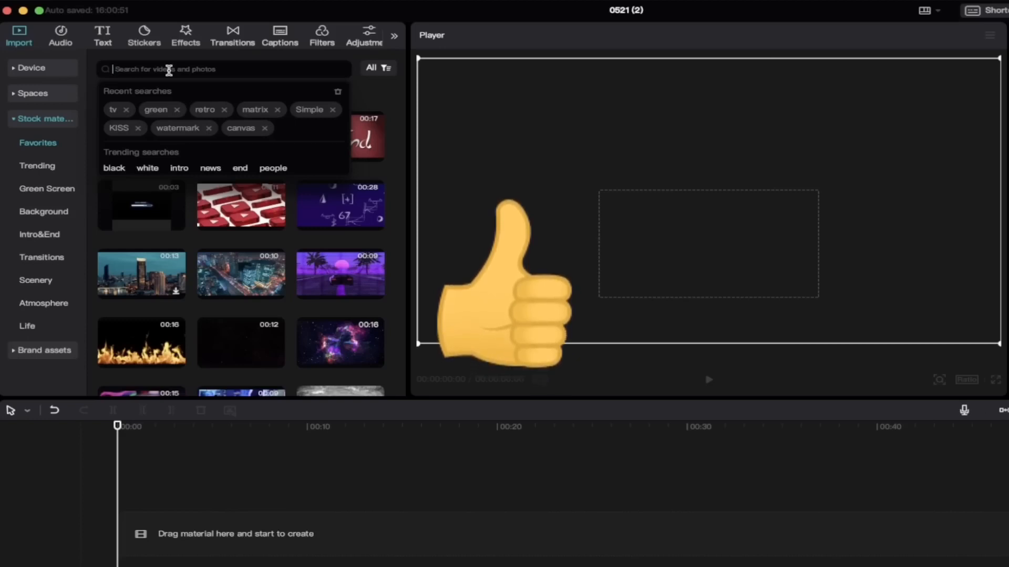
click(48, 123)
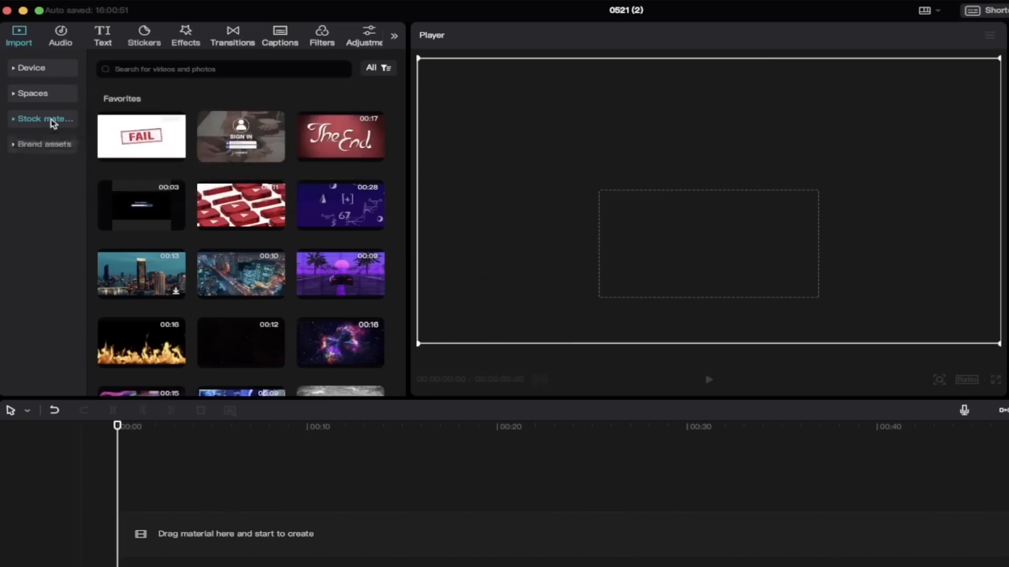
Search the stock materials for "tv" and limit the results to videos.
click(53, 123)
click(176, 66)
text(tv)
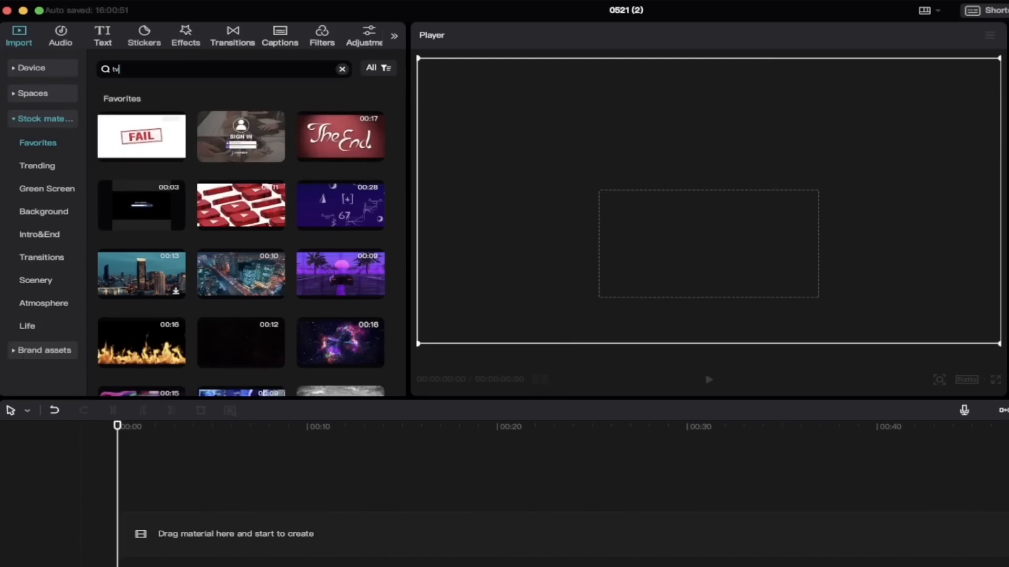
key(Return)
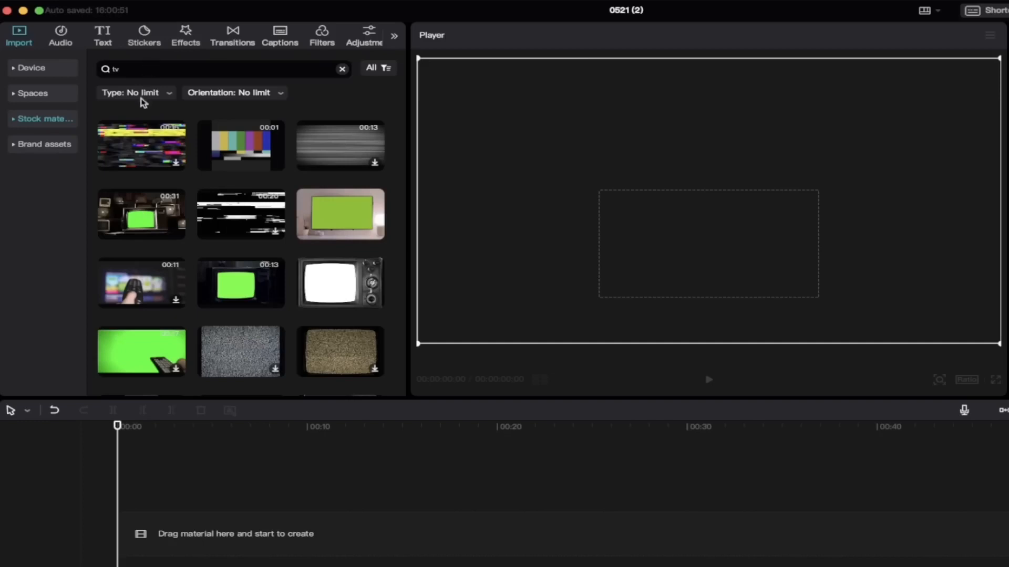
click(156, 95)
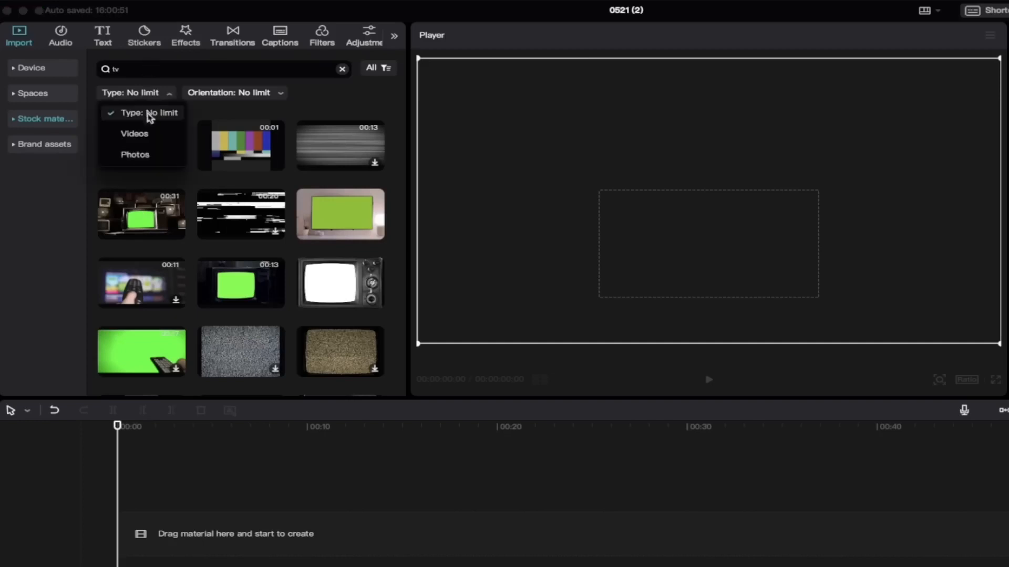
click(140, 134)
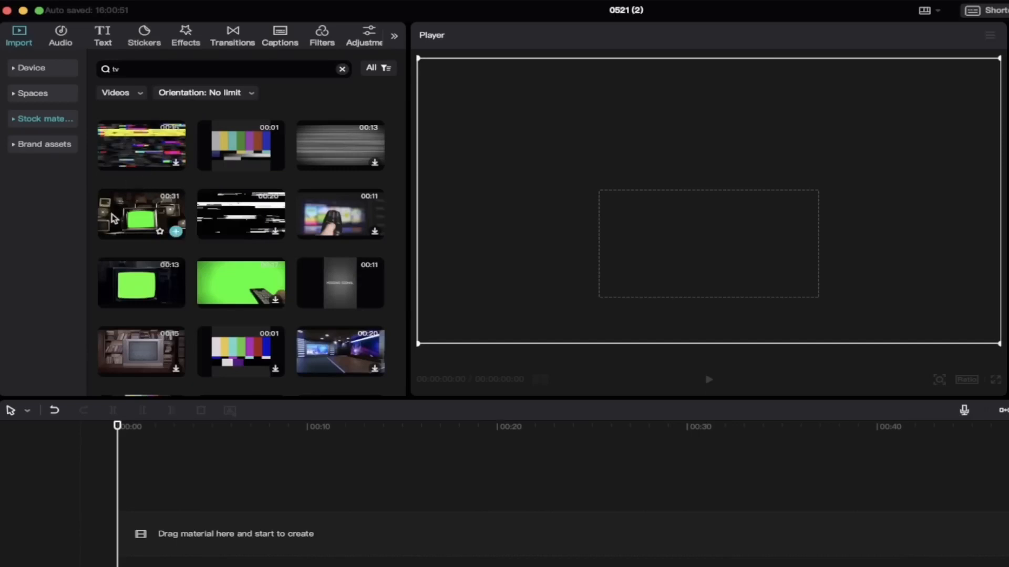
Place the 31-second Retro TV Green Screen stock clip at the start of the timeline, on the track above the main one.
click(128, 219)
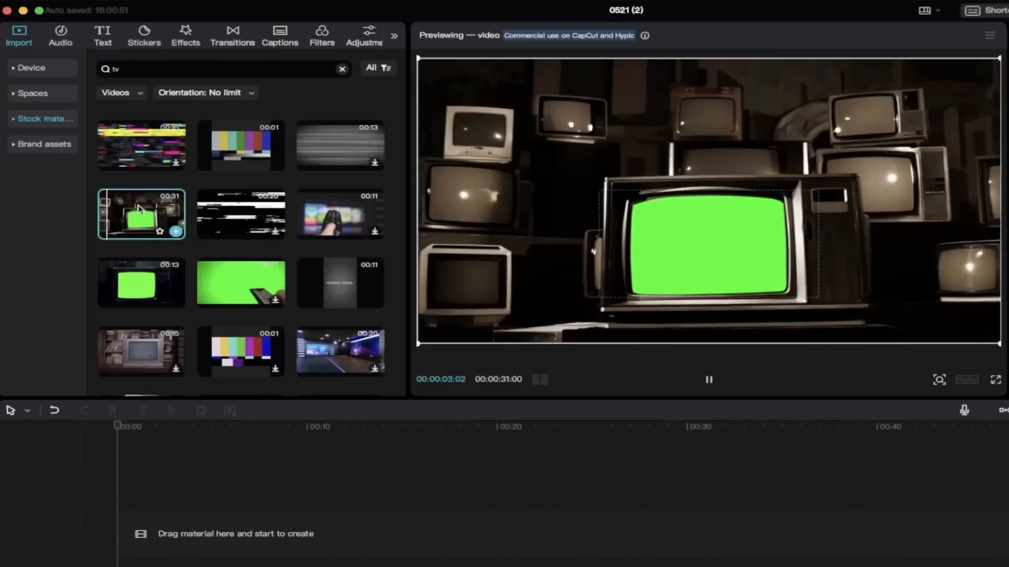
drag(139, 208, 120, 541)
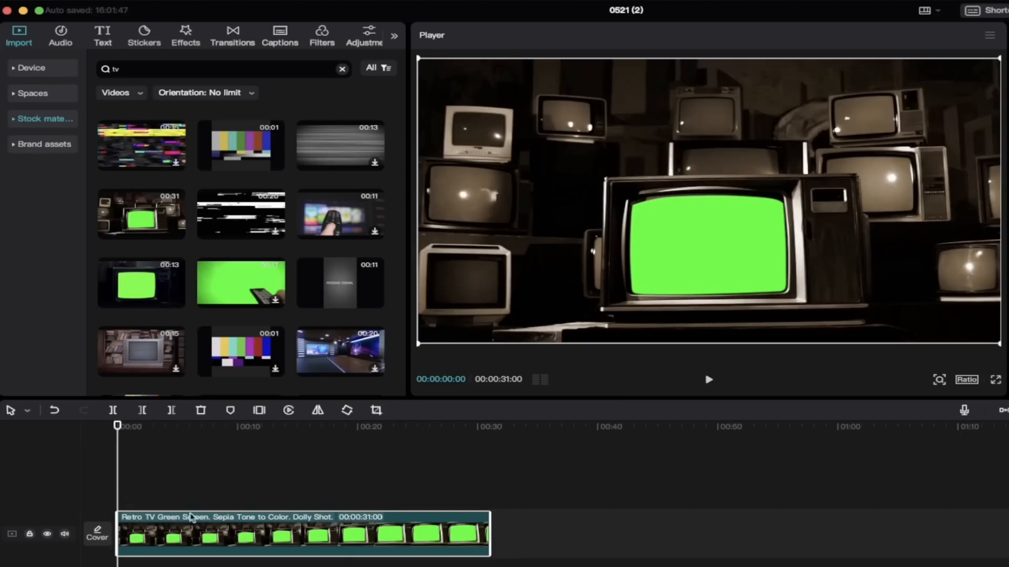
drag(176, 544, 181, 499)
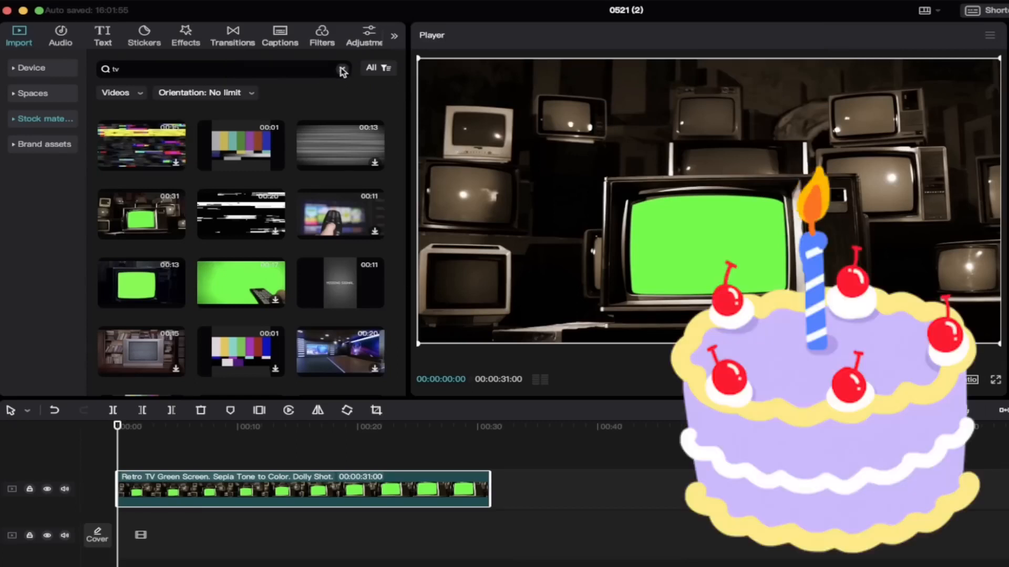
Clear the stock search, browse the Trending materials, and place the 7-second blue neon squares clip at the start of the main track.
click(342, 70)
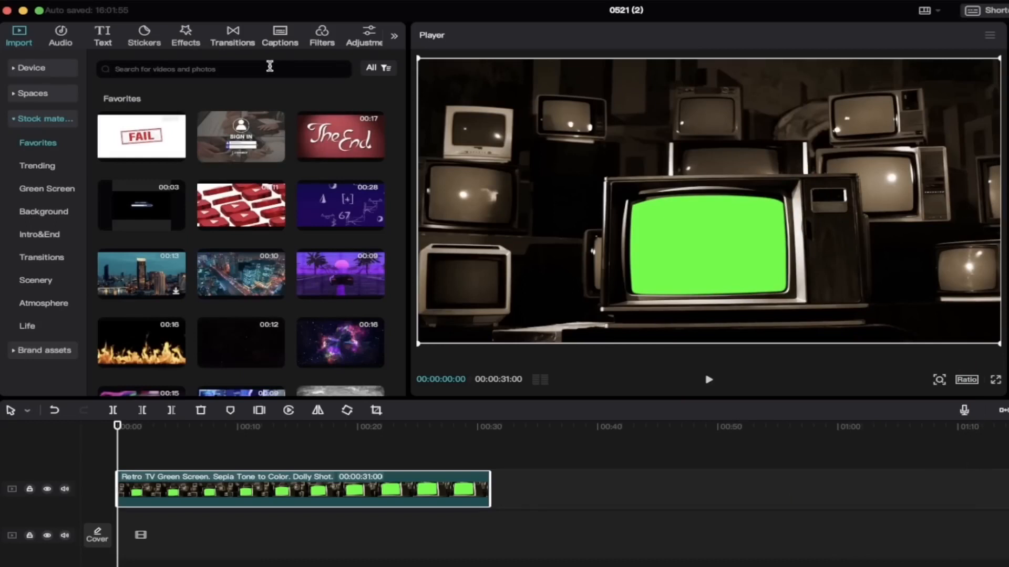
click(238, 69)
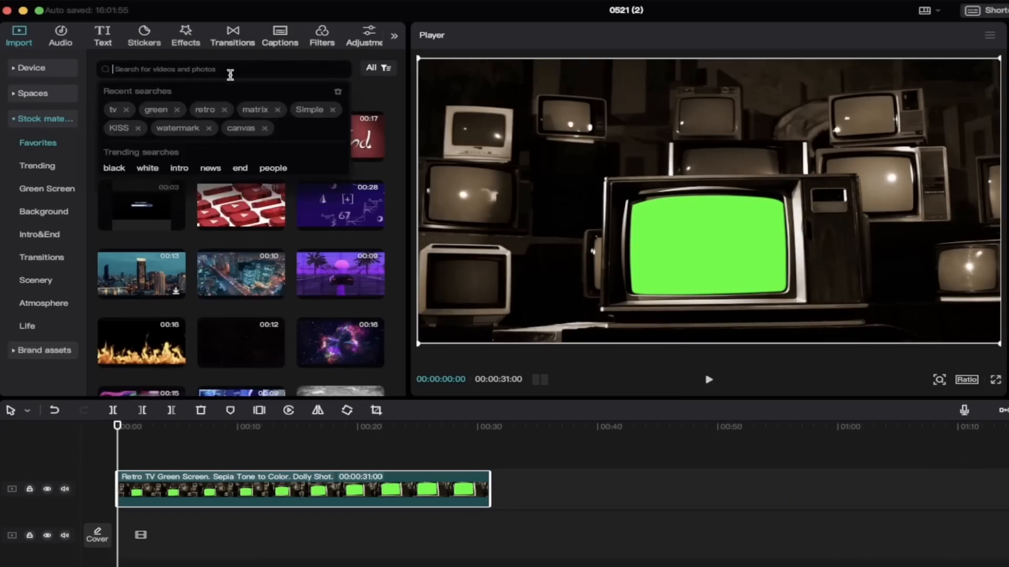
click(33, 168)
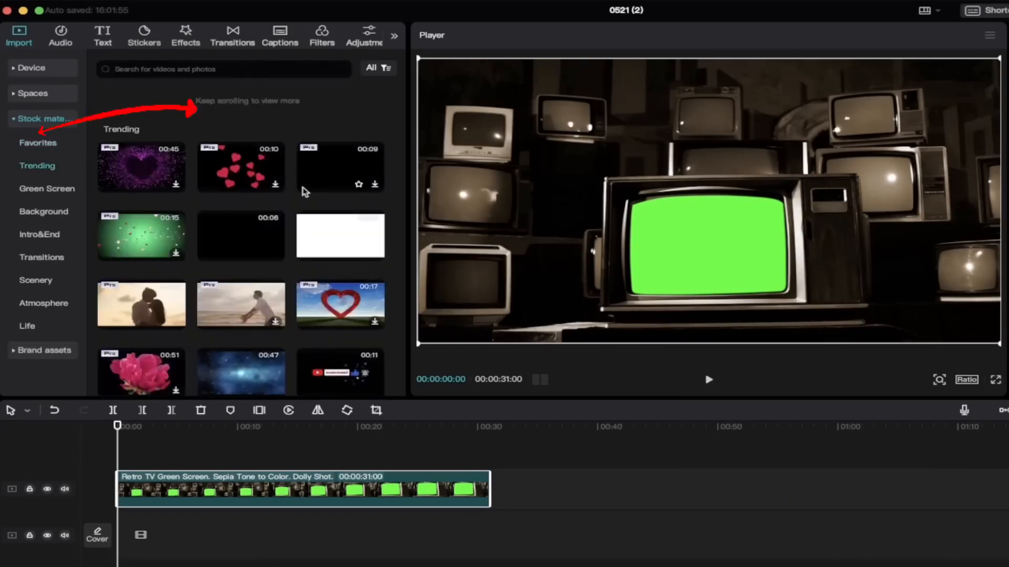
scroll(297, 306, down, 3)
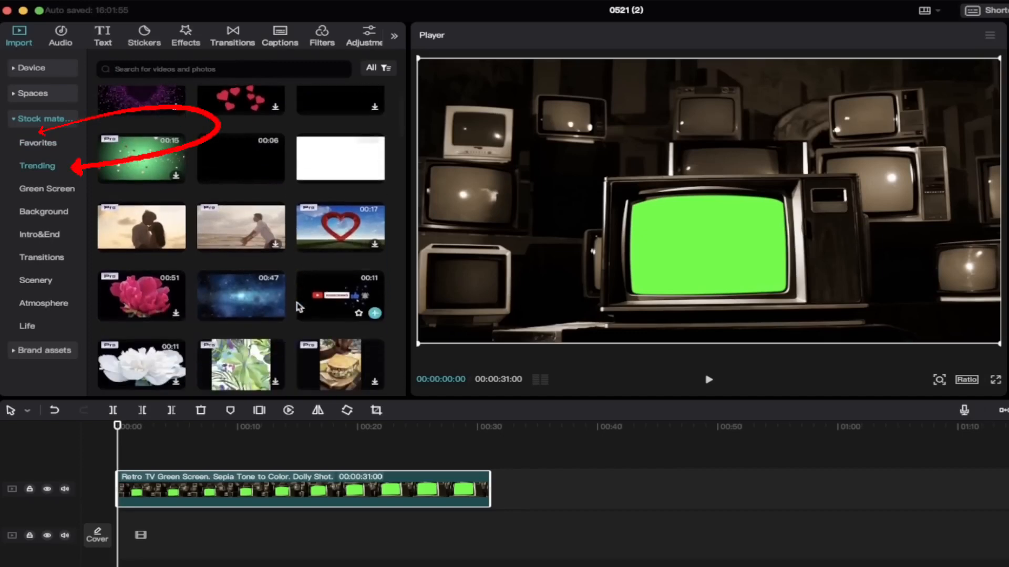
scroll(315, 262, down, 7)
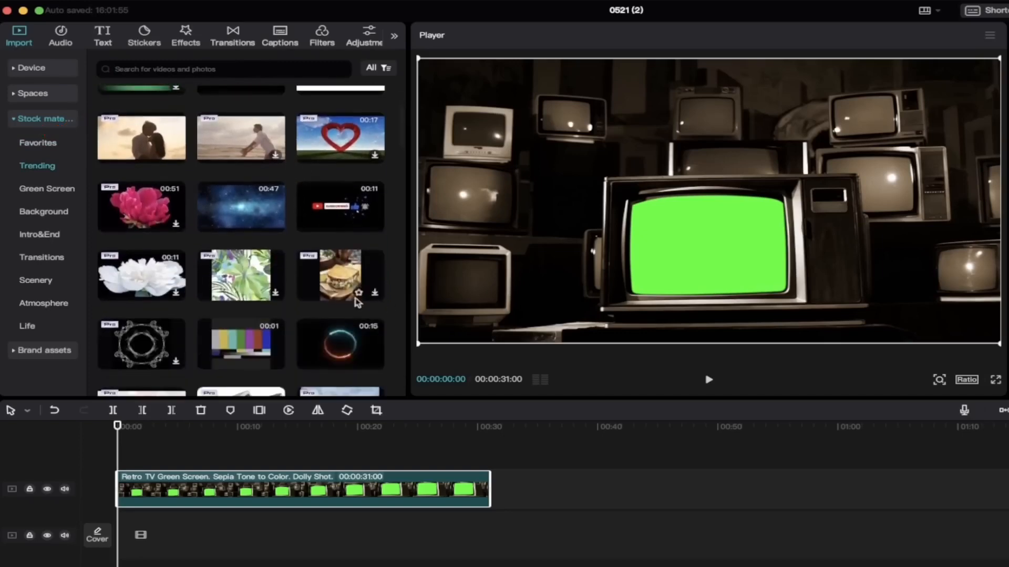
scroll(163, 155, up, 10)
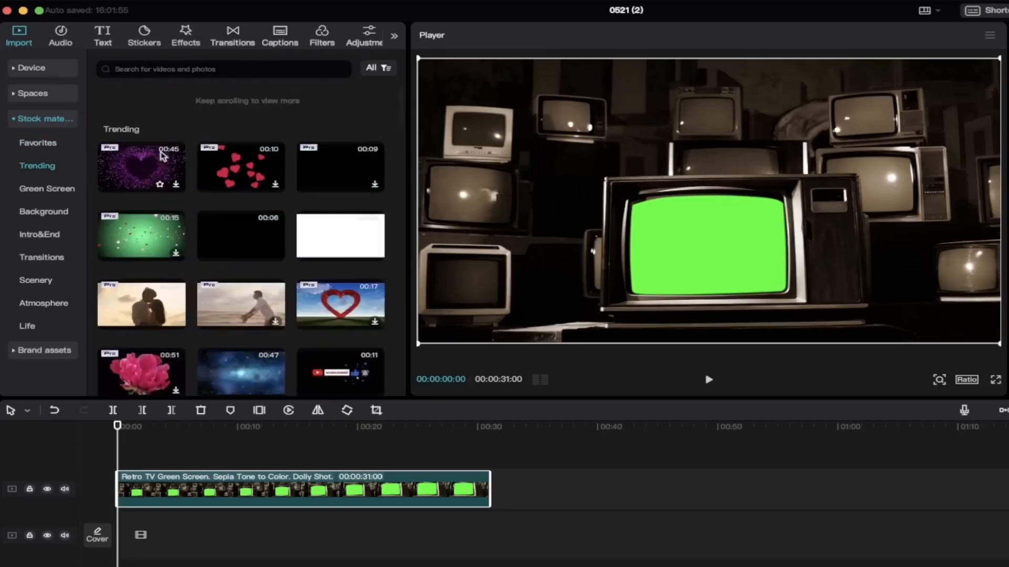
scroll(220, 275, down, 10)
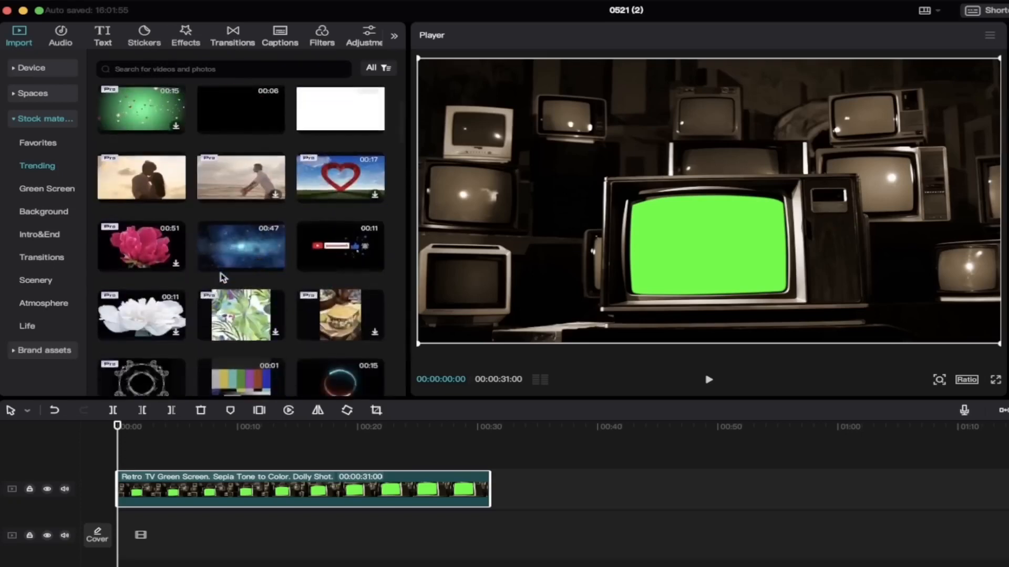
click(243, 149)
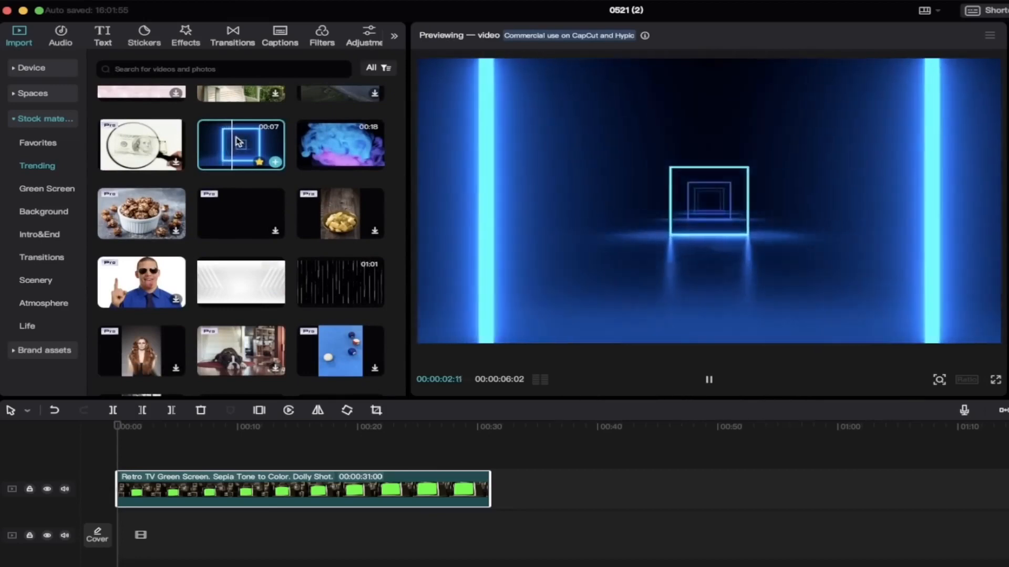
drag(232, 145, 126, 531)
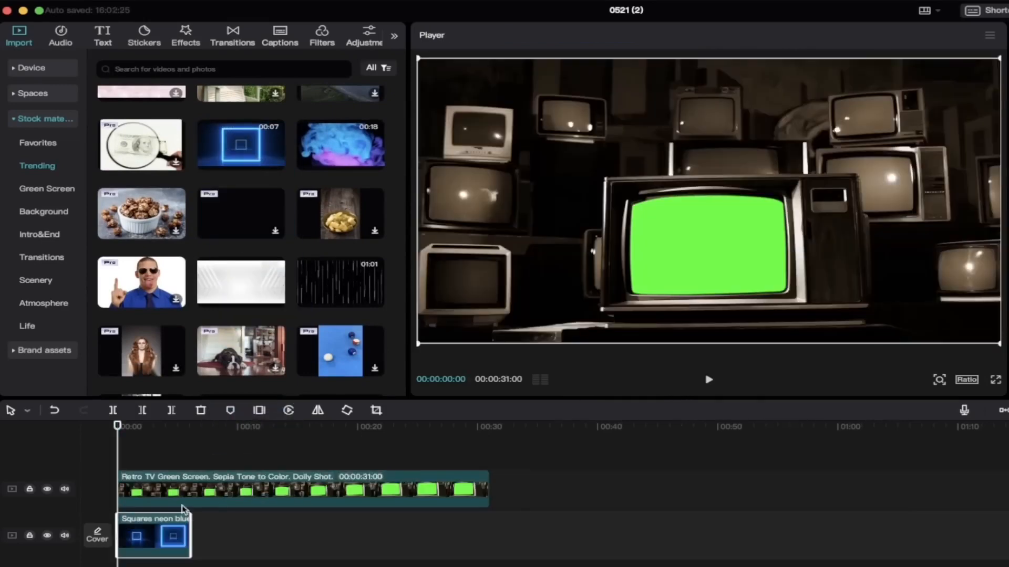
Trim the end of the Retro TV Green Screen clip to match the neon squares clip, and return the playhead to the start.
mouse_move(124, 426)
mouse_down()
mouse_move(153, 427)
mouse_move(107, 438)
mouse_up()
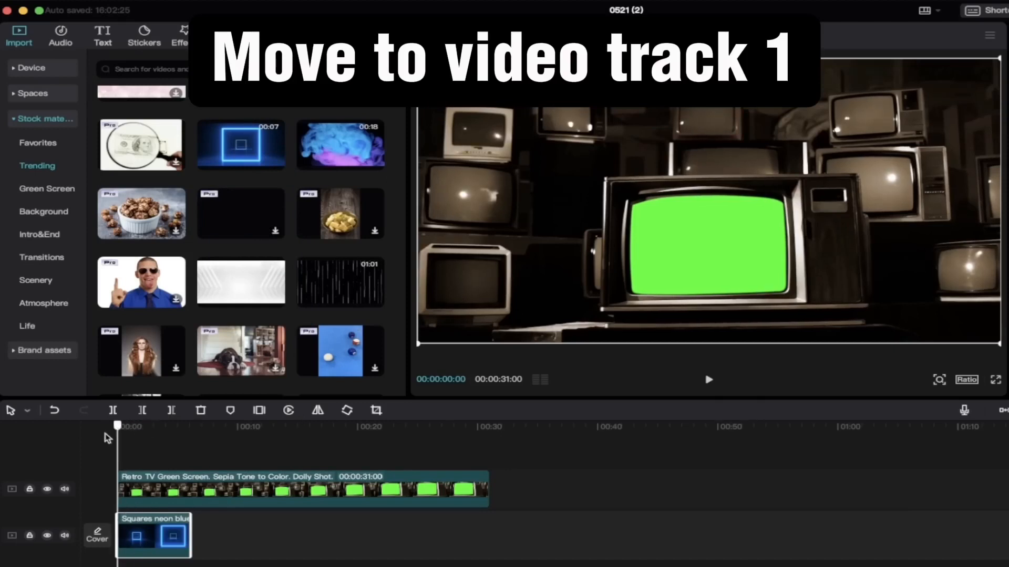
click(166, 479)
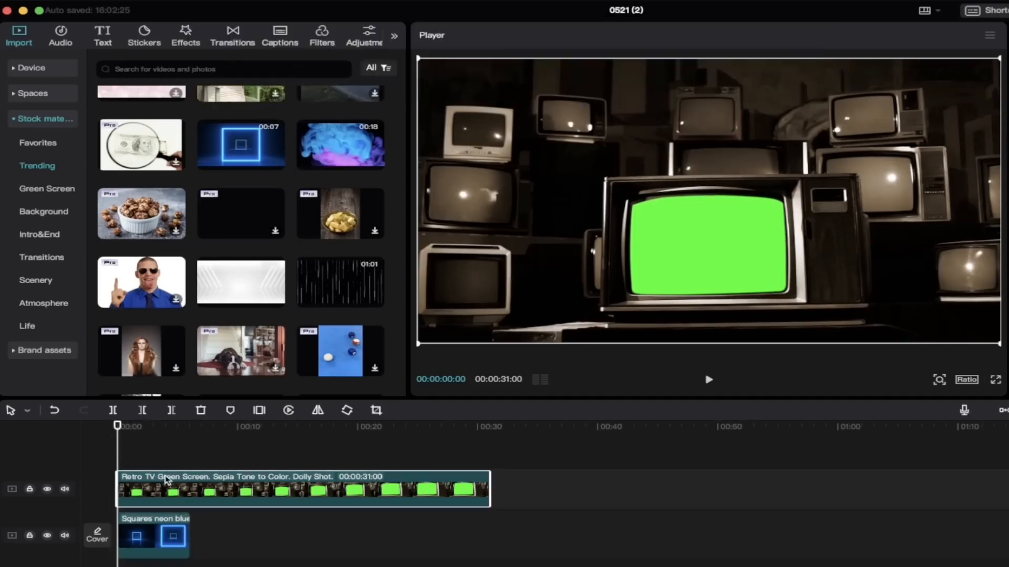
drag(488, 480, 190, 492)
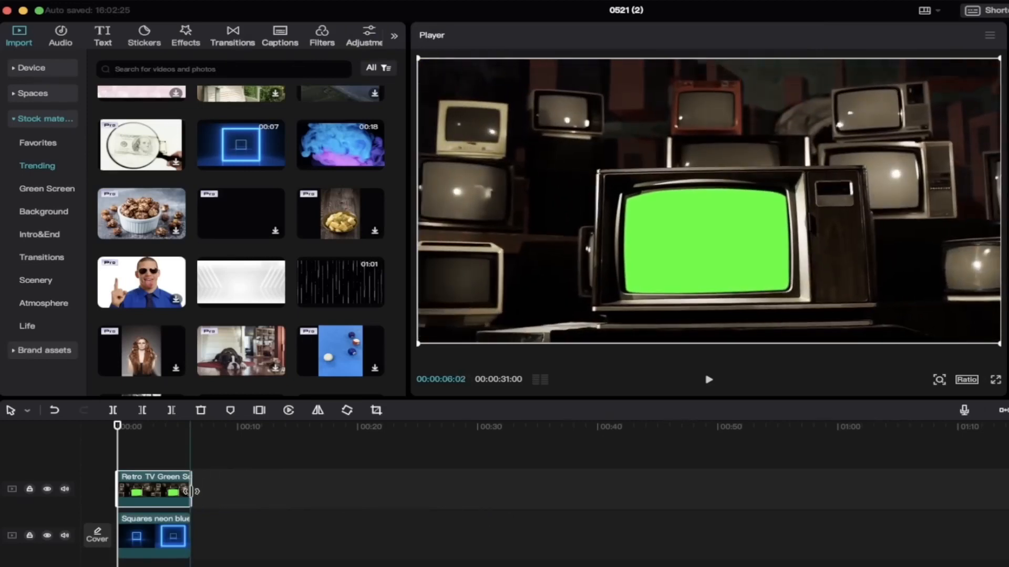
drag(162, 428, 96, 429)
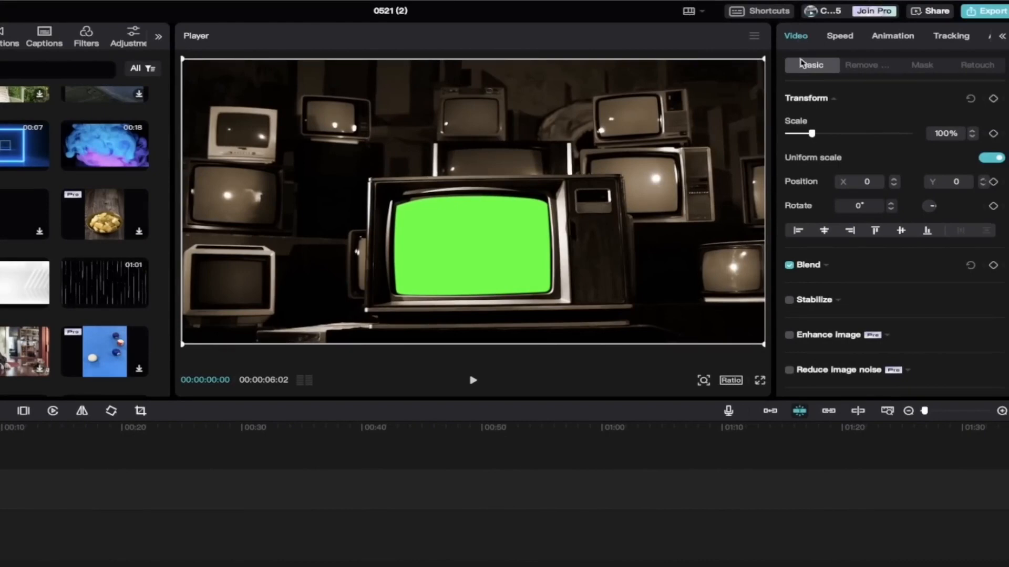
Enable Chroma key background removal on the retro TV clip and pick the green of the television screen as the key color.
click(866, 66)
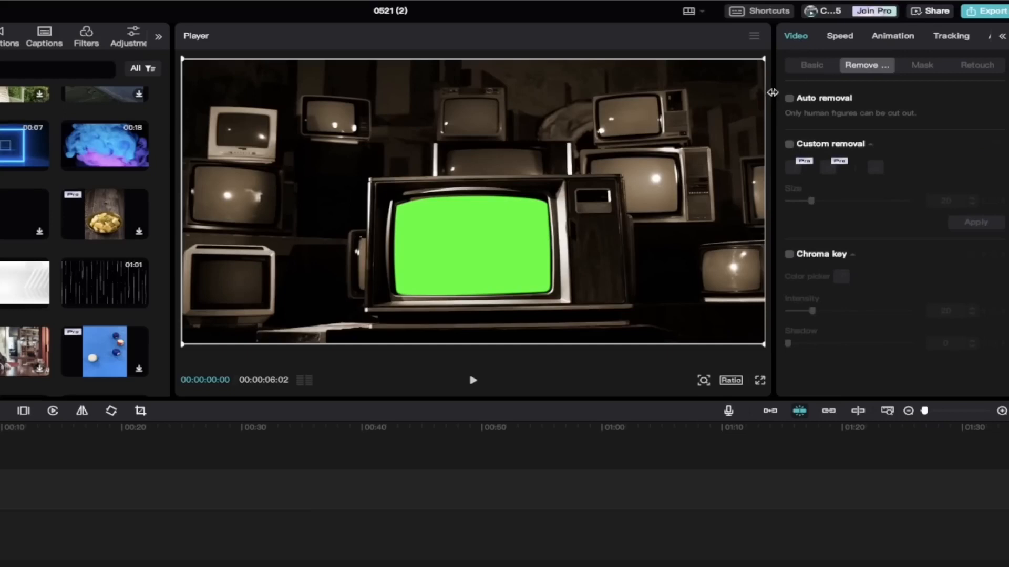
drag(771, 92, 746, 94)
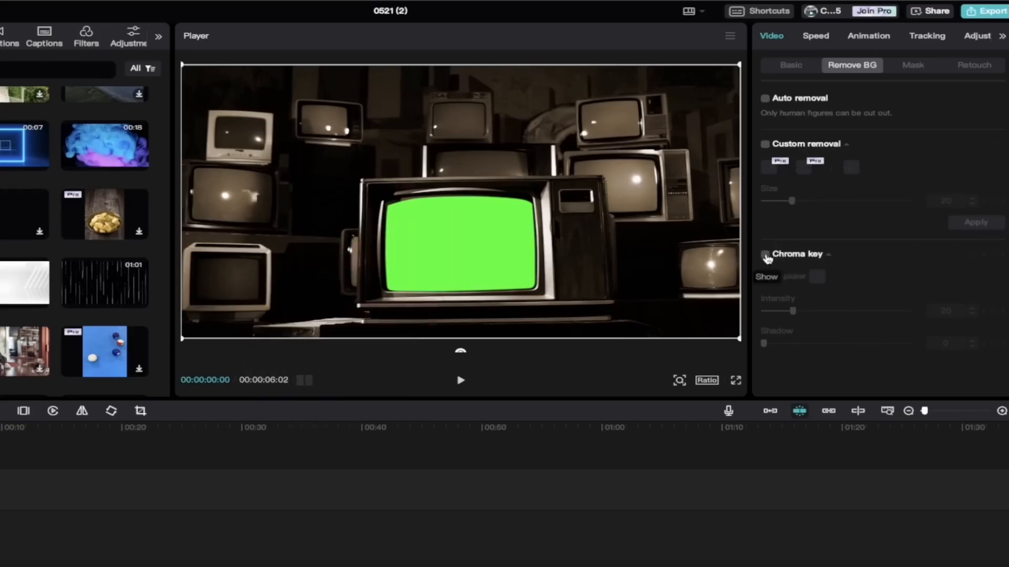
click(765, 255)
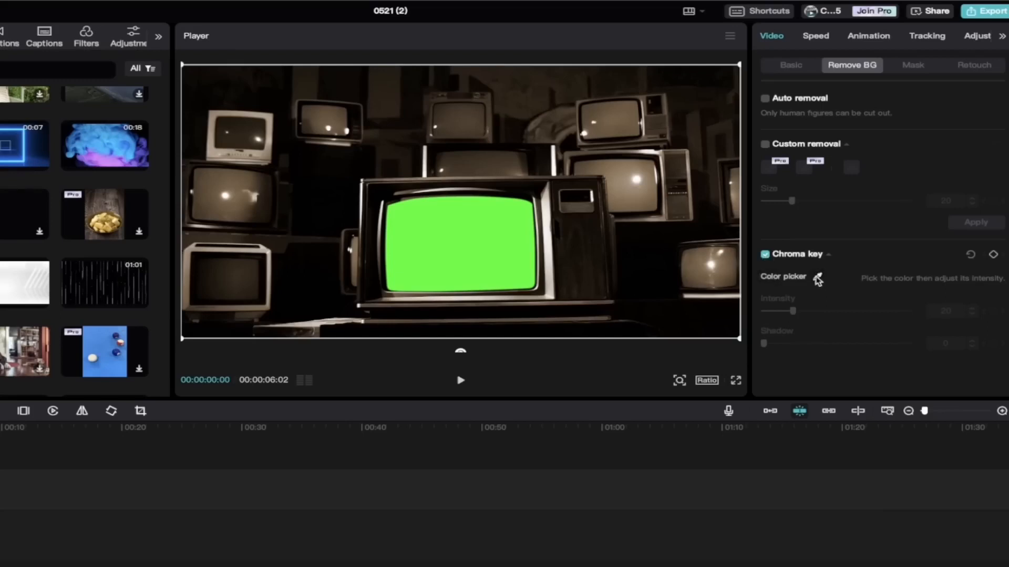
click(818, 279)
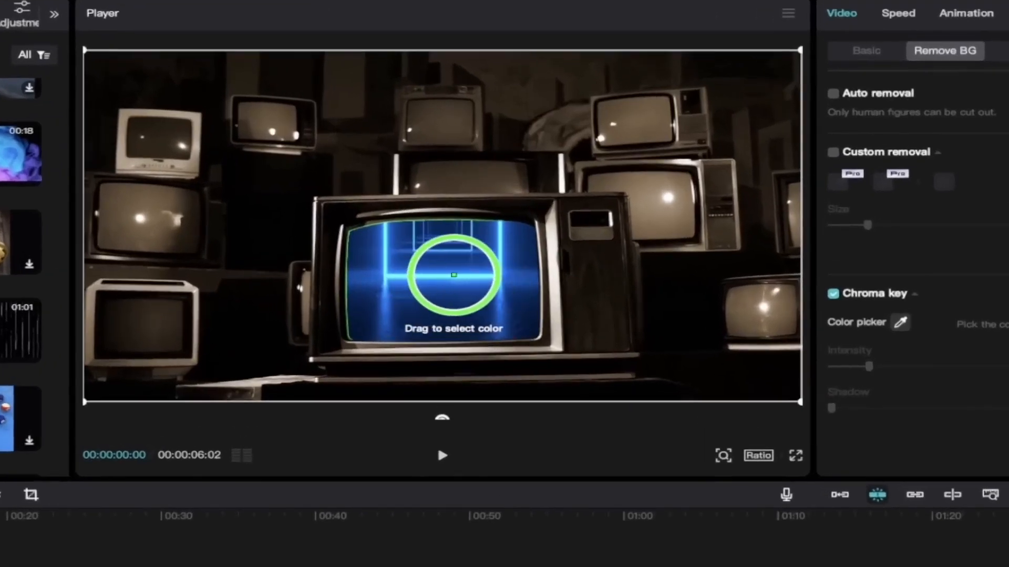
click(478, 295)
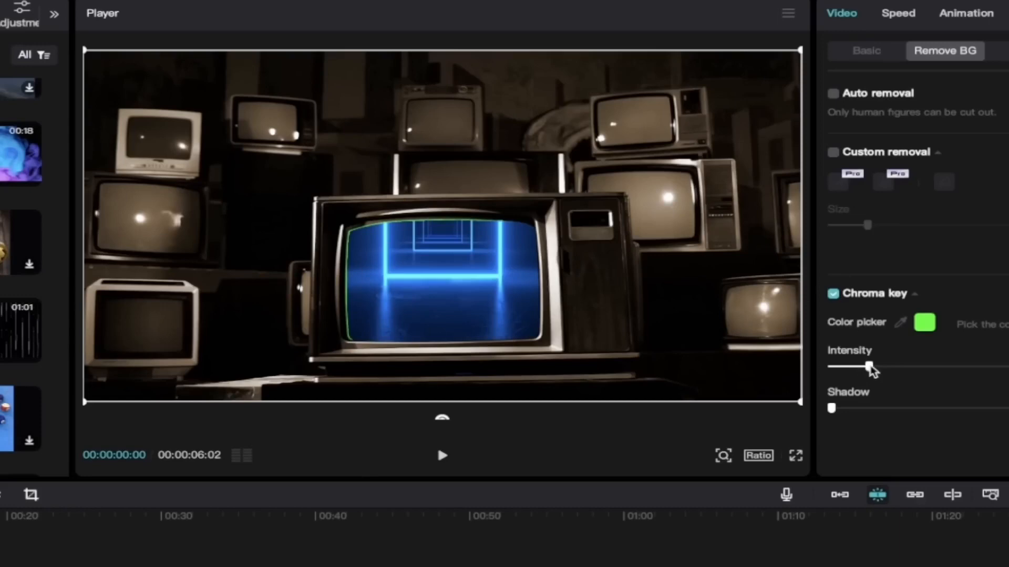
Set the chroma key intensity to 56 with shadow at 0, and preview the first two seconds of the composite.
drag(869, 368, 894, 370)
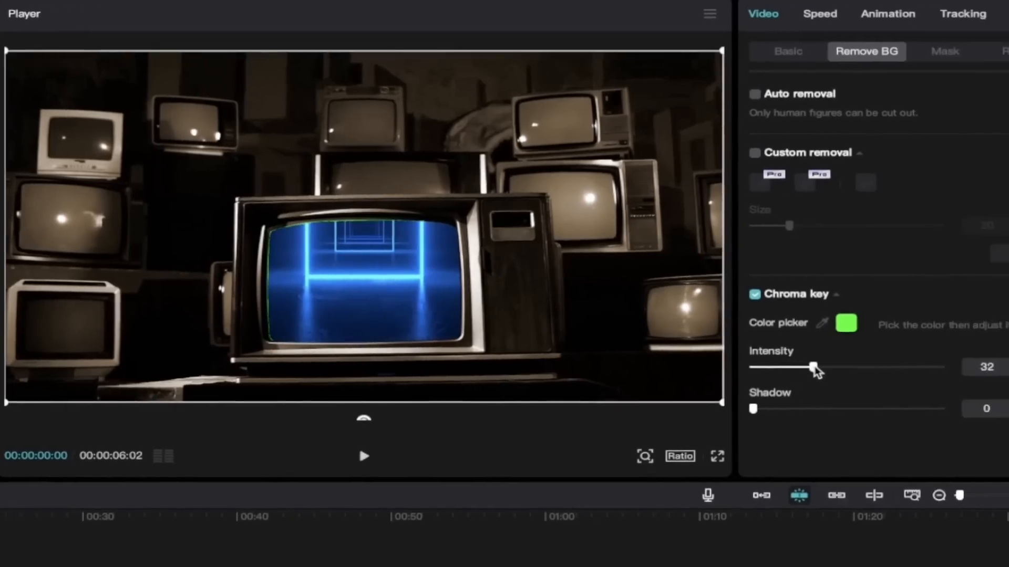
drag(815, 368, 861, 370)
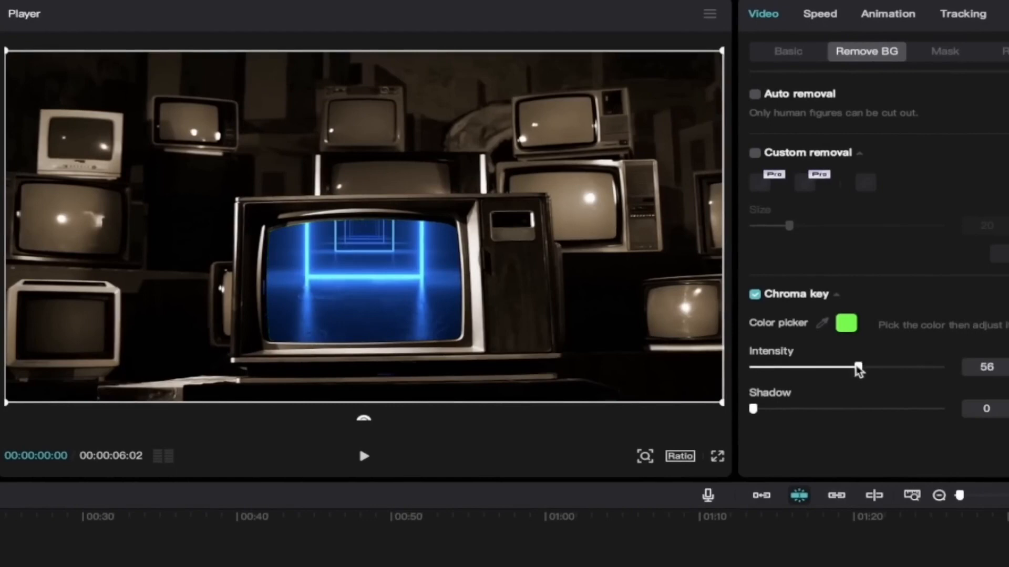
mouse_move(753, 410)
mouse_down()
mouse_move(867, 410)
mouse_move(727, 419)
mouse_move(818, 412)
mouse_move(756, 411)
mouse_up()
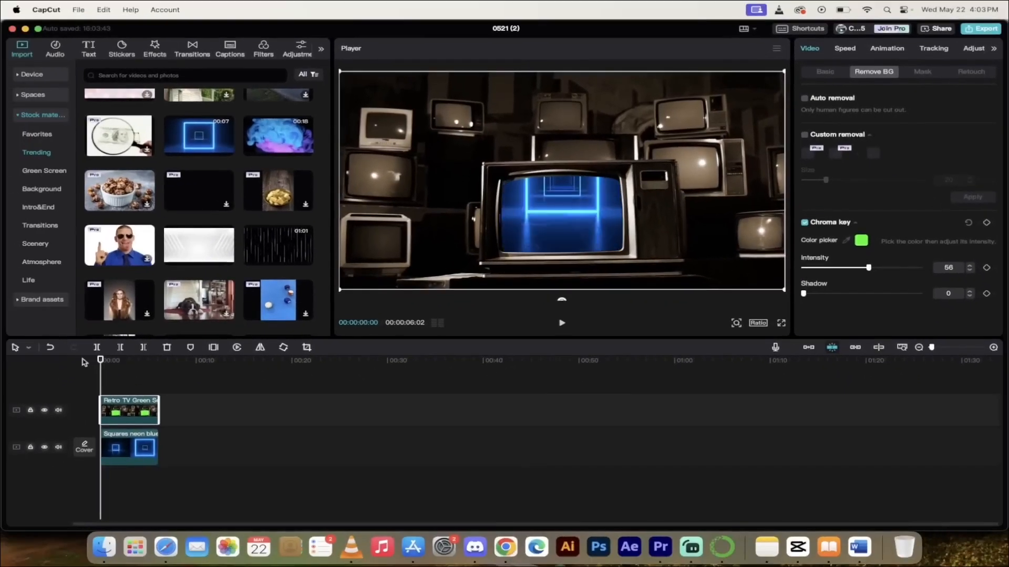
key(space)
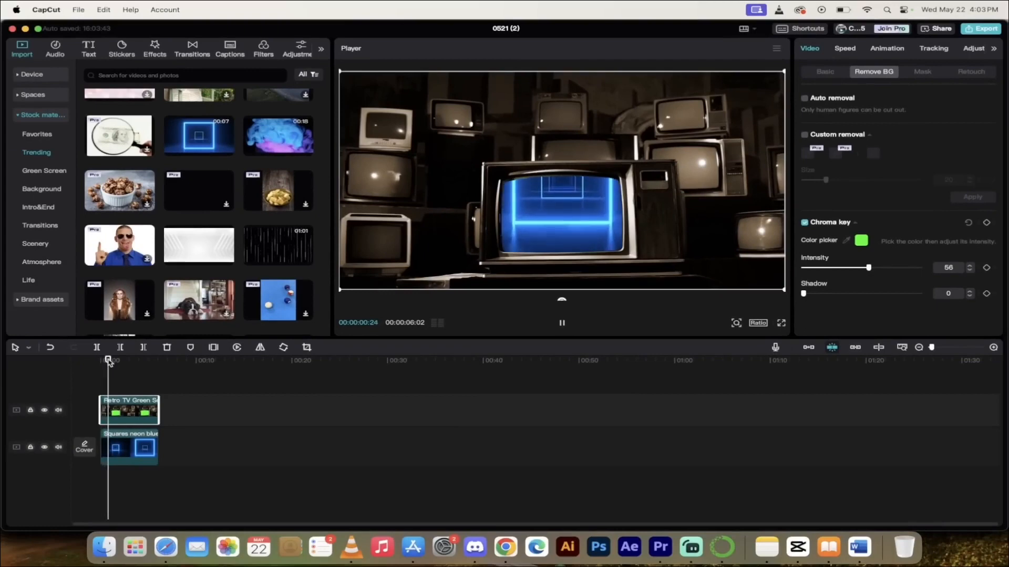
key(space)
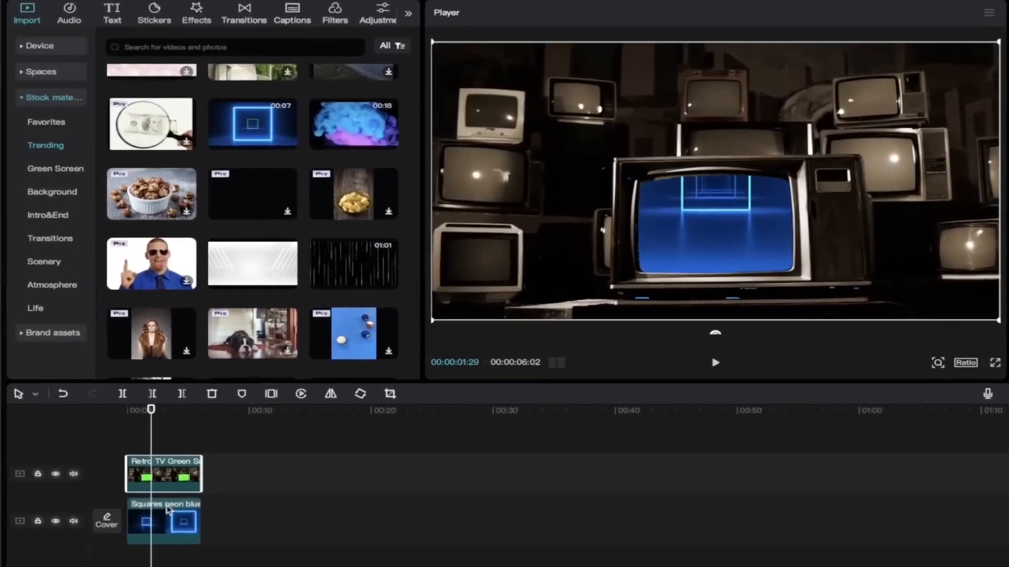
Hide the retro TV track and scale the neon squares clip down to about half the frame size.
click(56, 474)
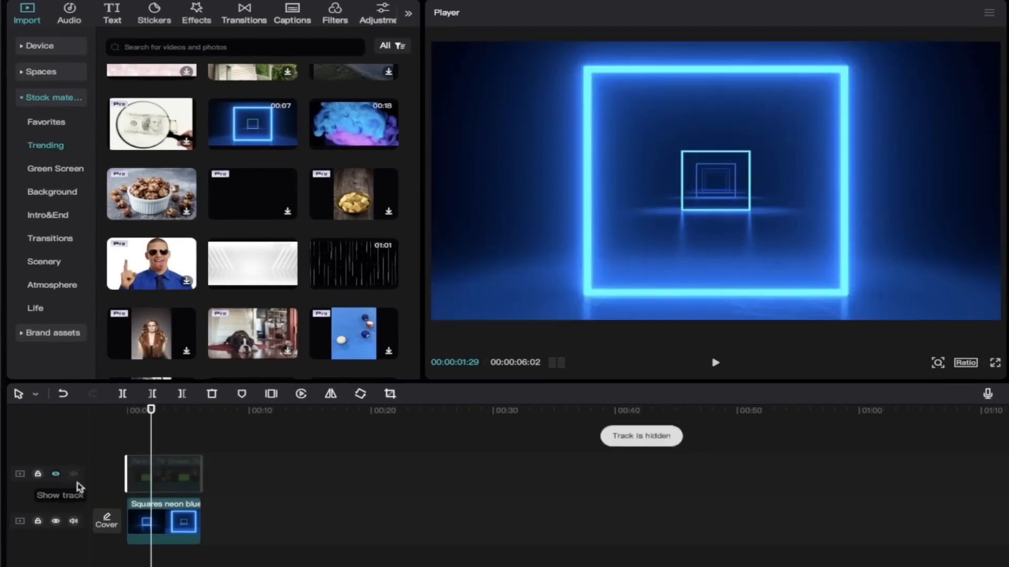
click(150, 520)
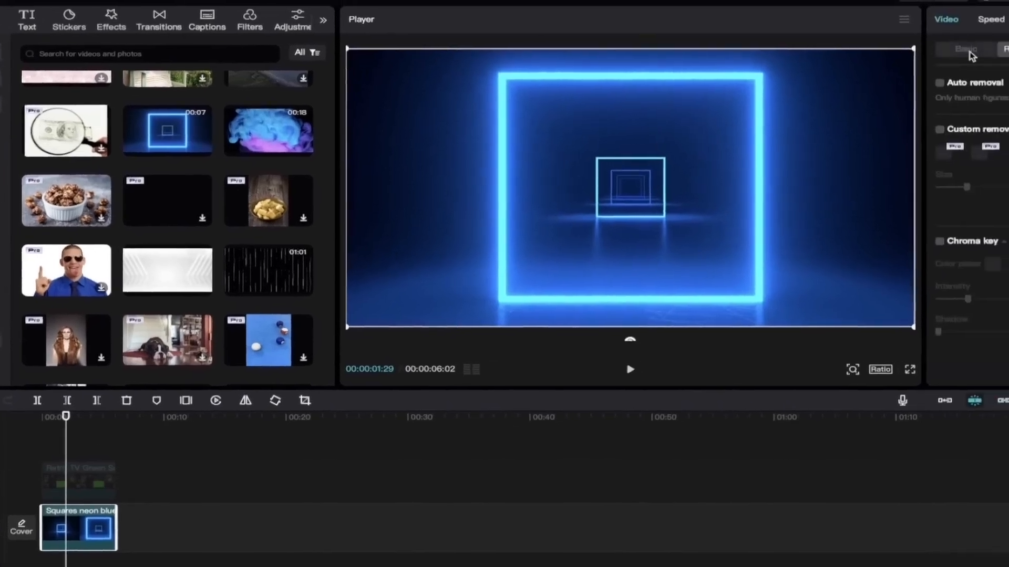
click(970, 52)
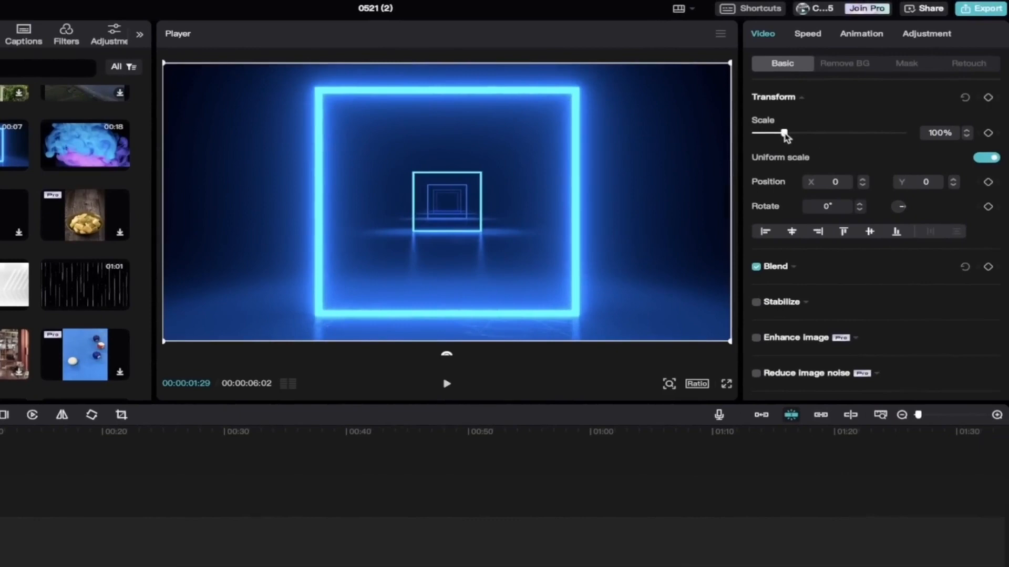
drag(783, 134, 770, 135)
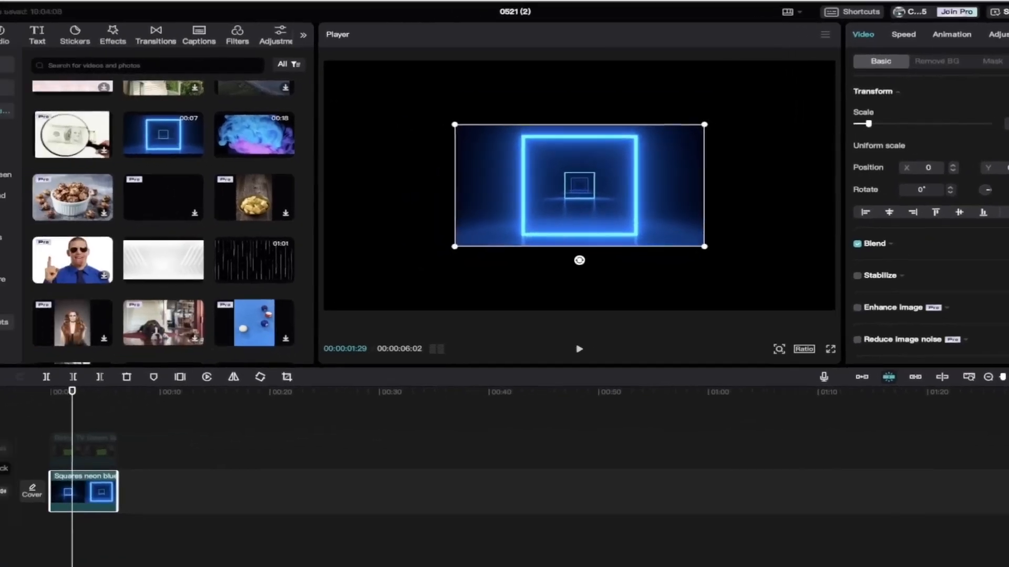
Unhide the retro TV track, then center the neon squares clip behind the television screen and shrink it to fit the opening.
click(48, 436)
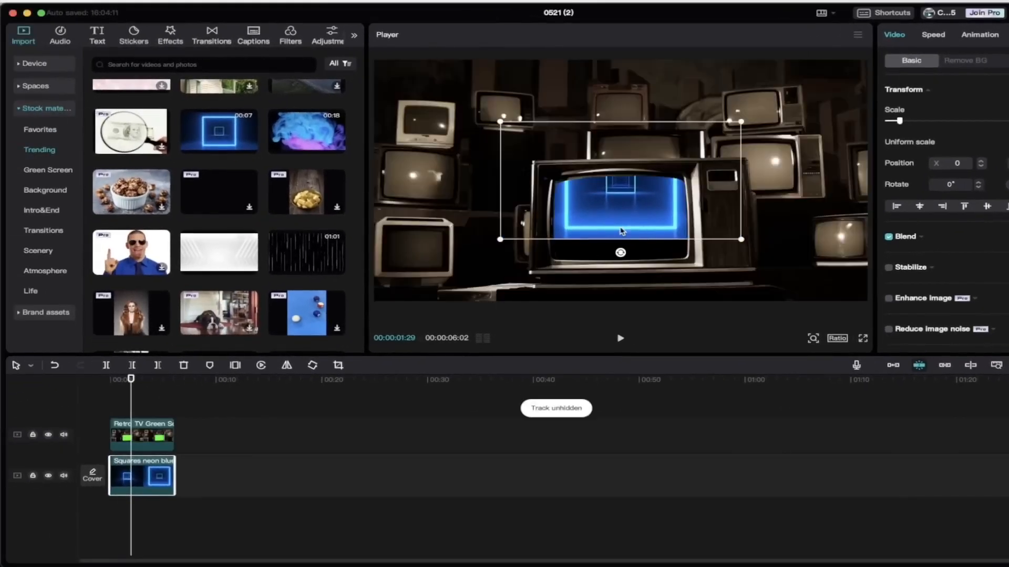
drag(606, 246, 610, 256)
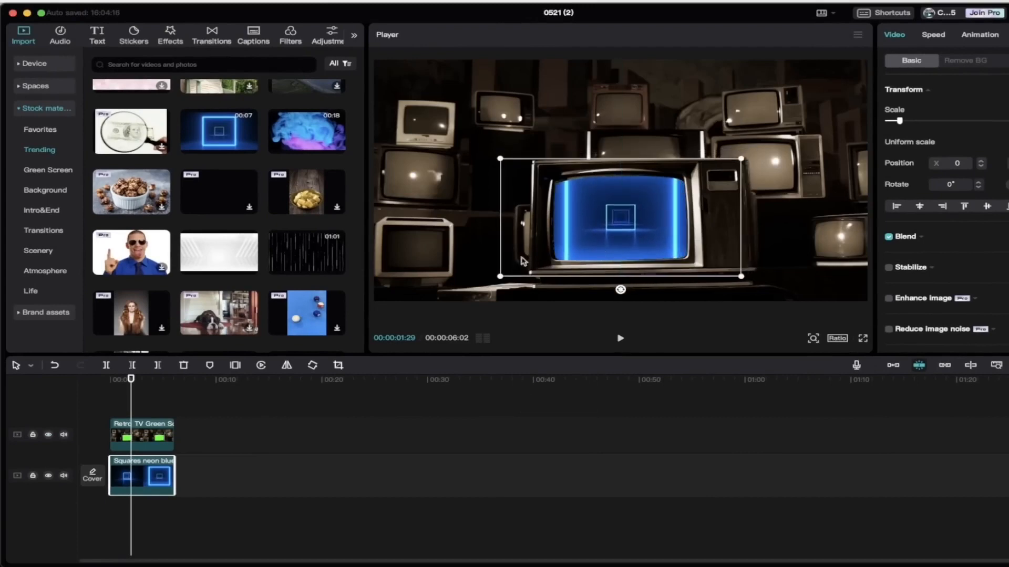
drag(503, 278, 533, 260)
Play the finished retro TV composite from the start of the timeline.
click(108, 380)
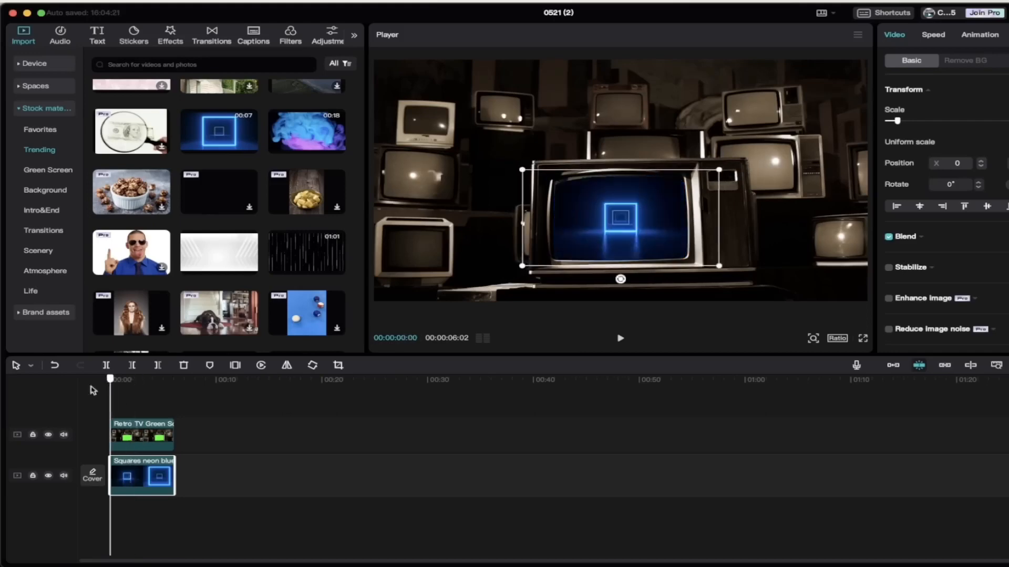
key(space)
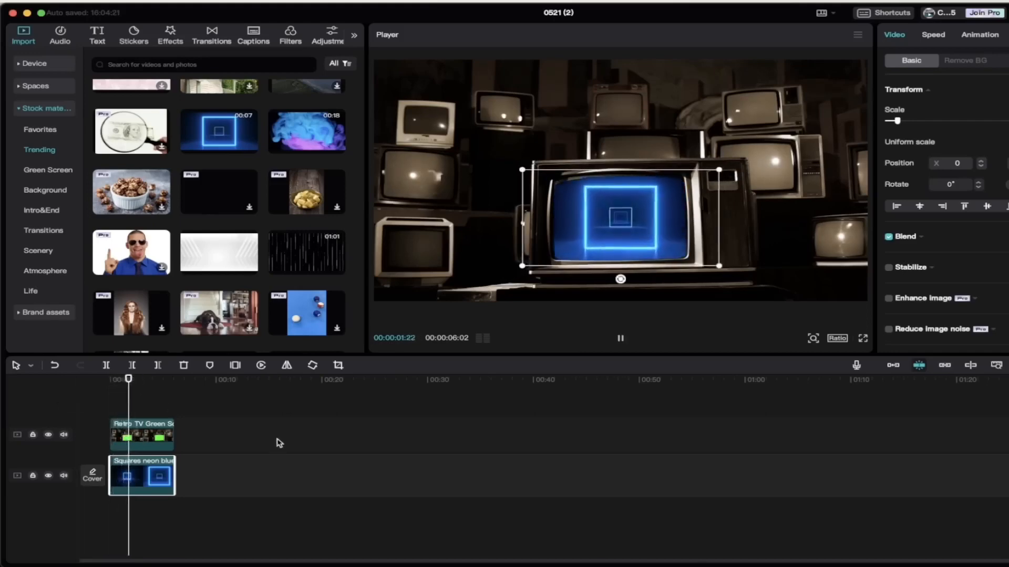
key(space)
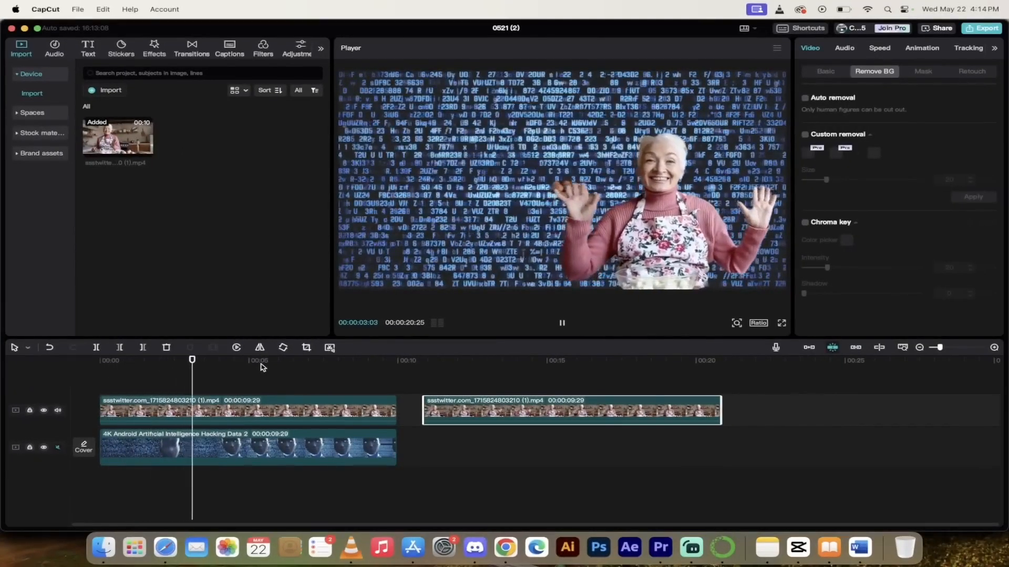
Compare the composite of the woman over the blue data background with her original kitchen clip by scrubbing the timeline.
key(space)
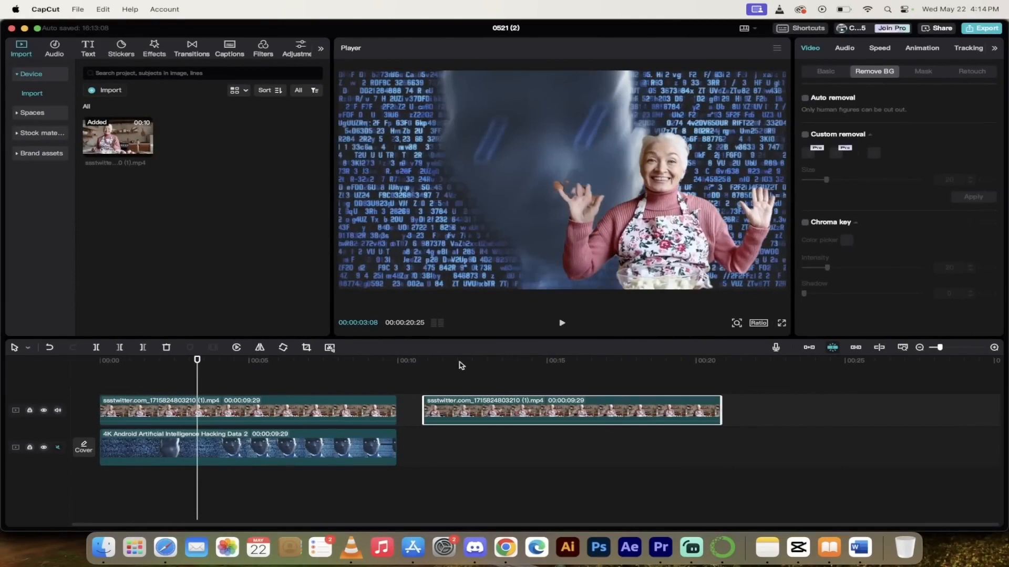
drag(461, 365, 519, 370)
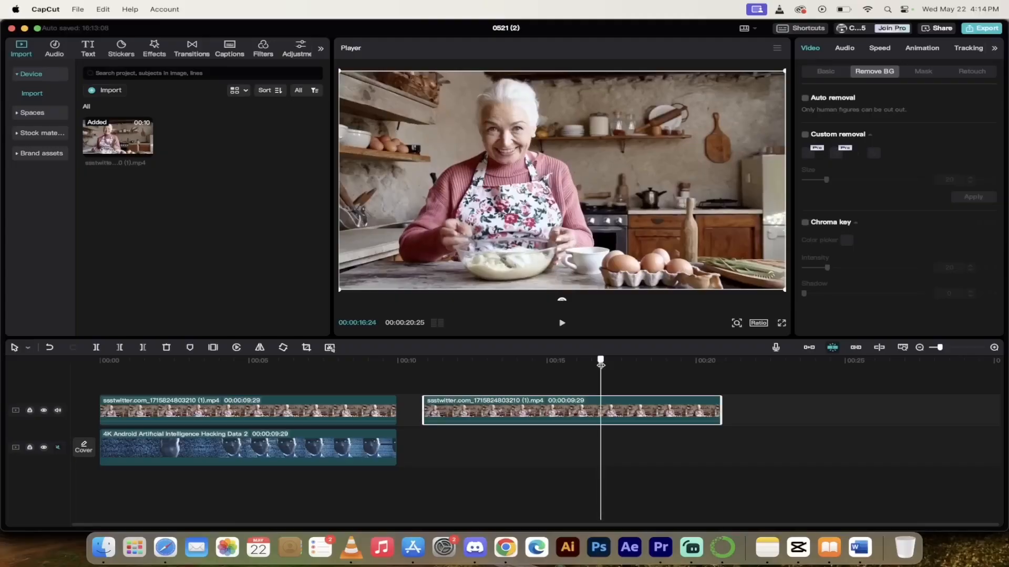
drag(600, 364, 211, 358)
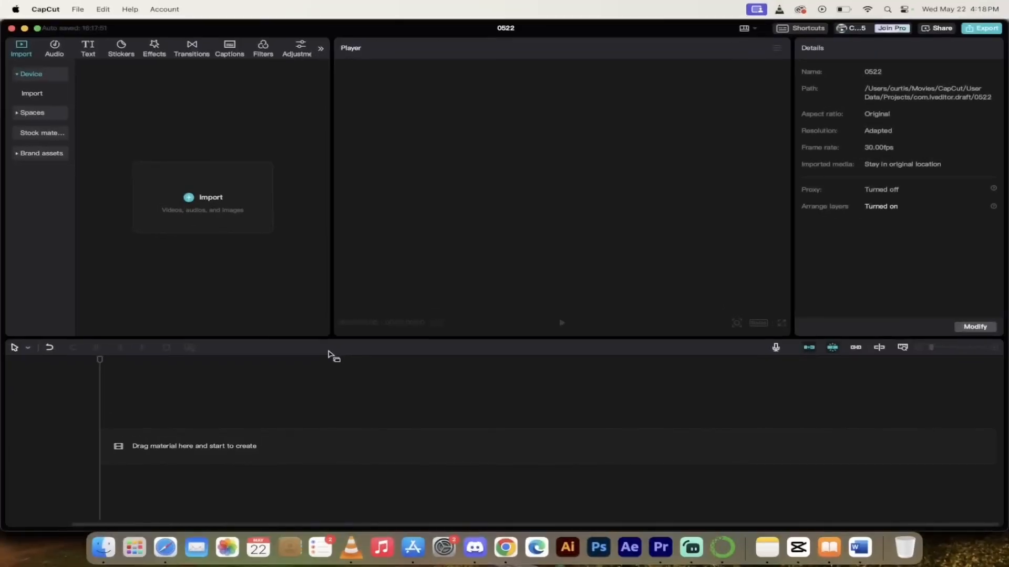
Import SORA-GRANDMA.mp4 from the Movies folder in Finder into the CapCut project's media.
click(103, 561)
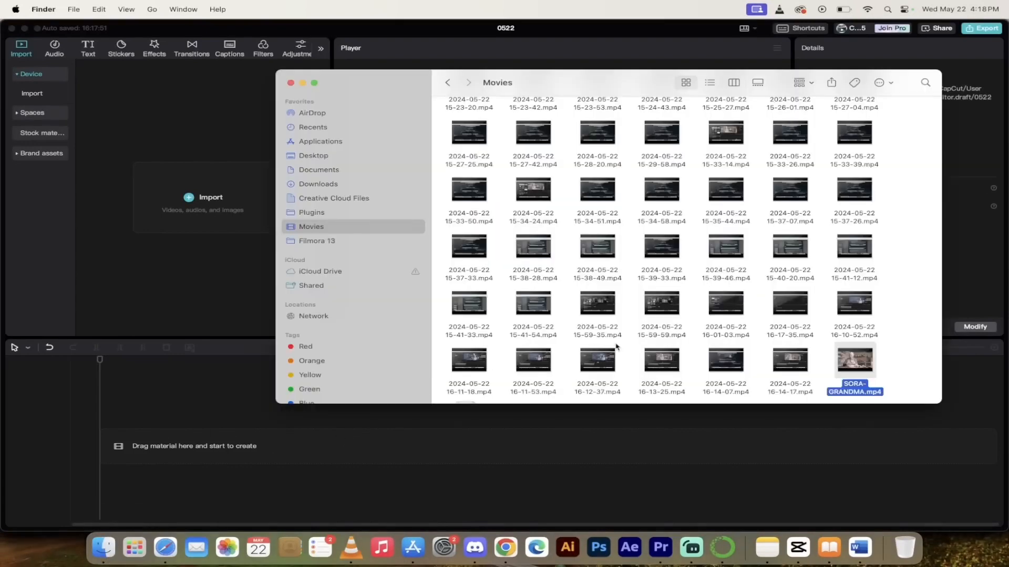
scroll(809, 339, down, 2)
scroll(841, 362, down, 1)
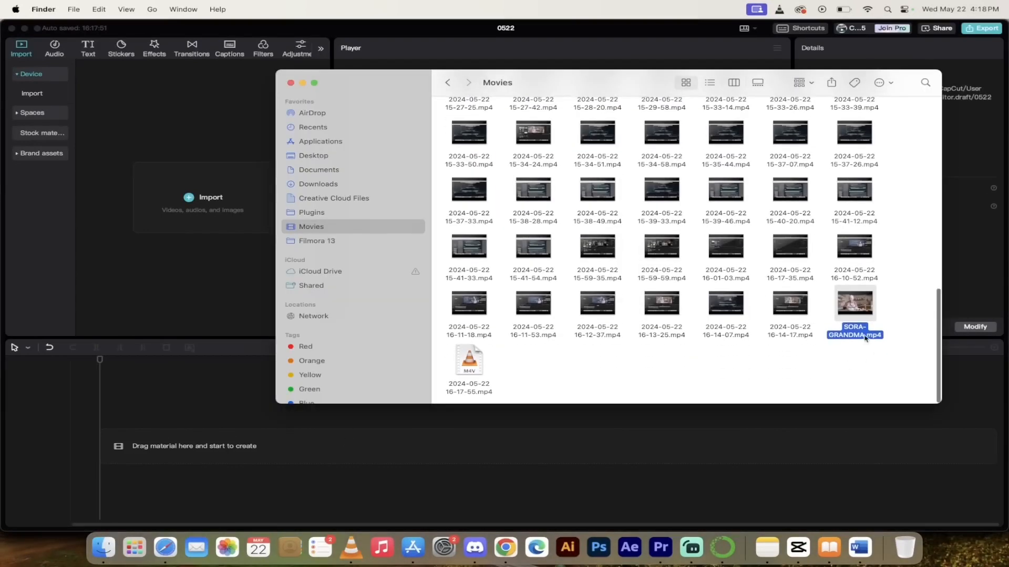
drag(852, 334, 184, 184)
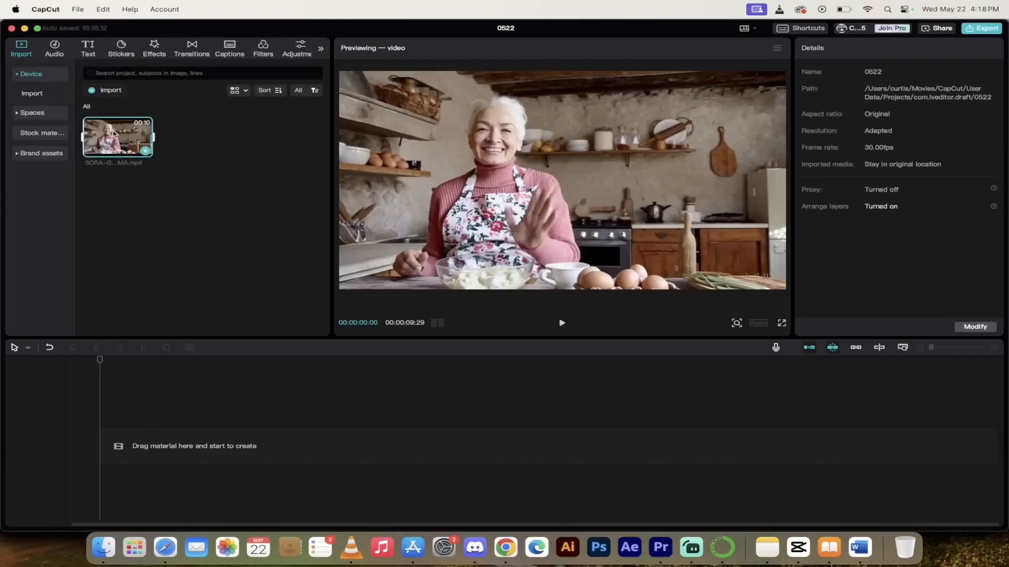
Place the SORA-GRANDMA clip at the start of the timeline and raise it to the track above the main one.
drag(115, 134, 107, 456)
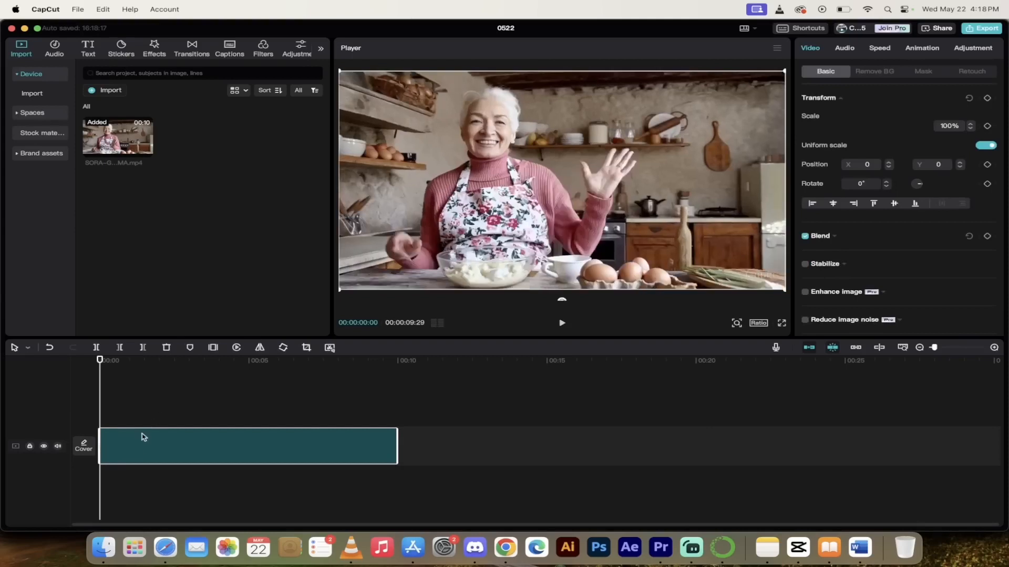
click(165, 408)
click(158, 442)
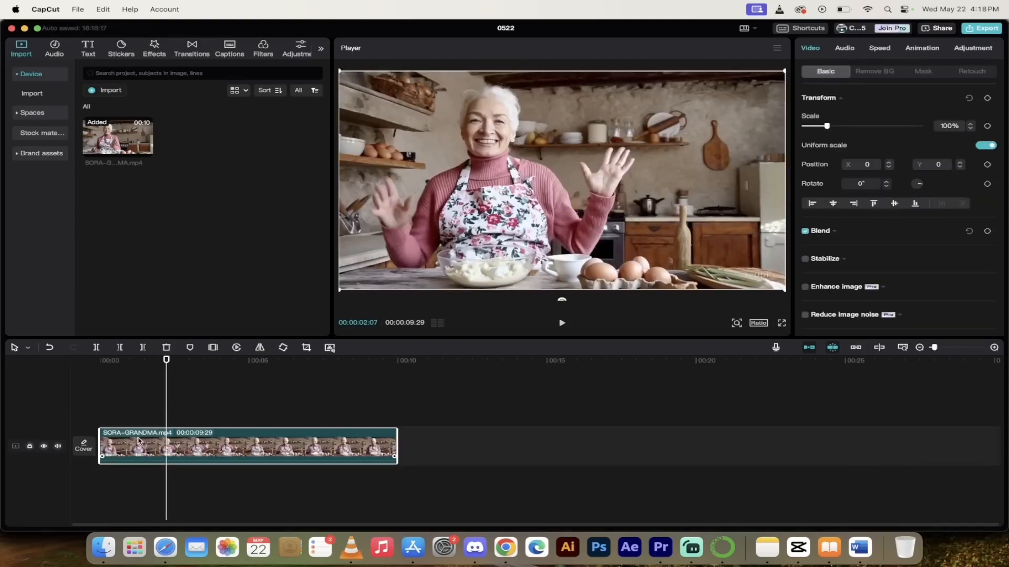
drag(139, 440, 105, 411)
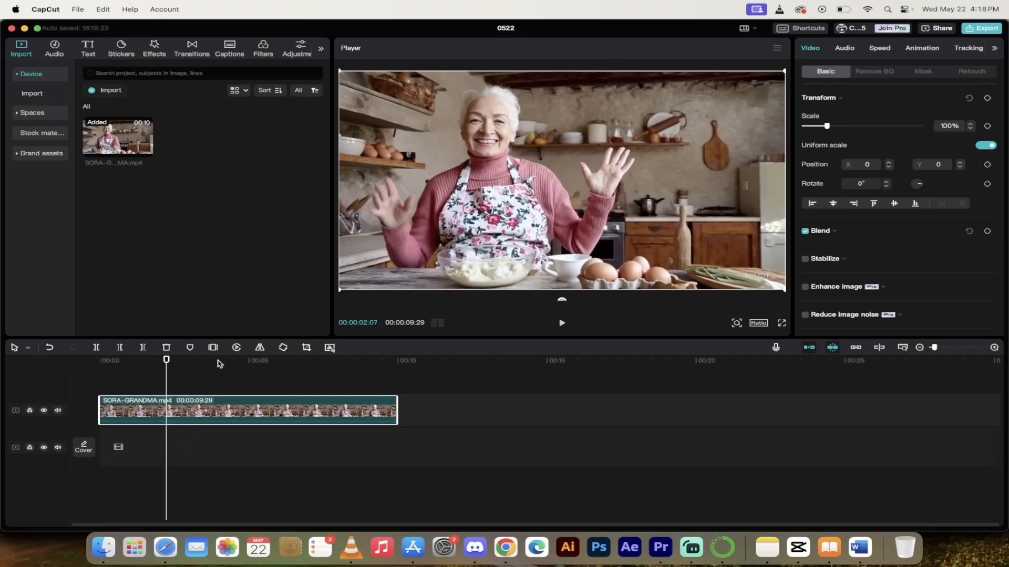
Search the stock material for "matrix" and limit the results to videos.
click(43, 135)
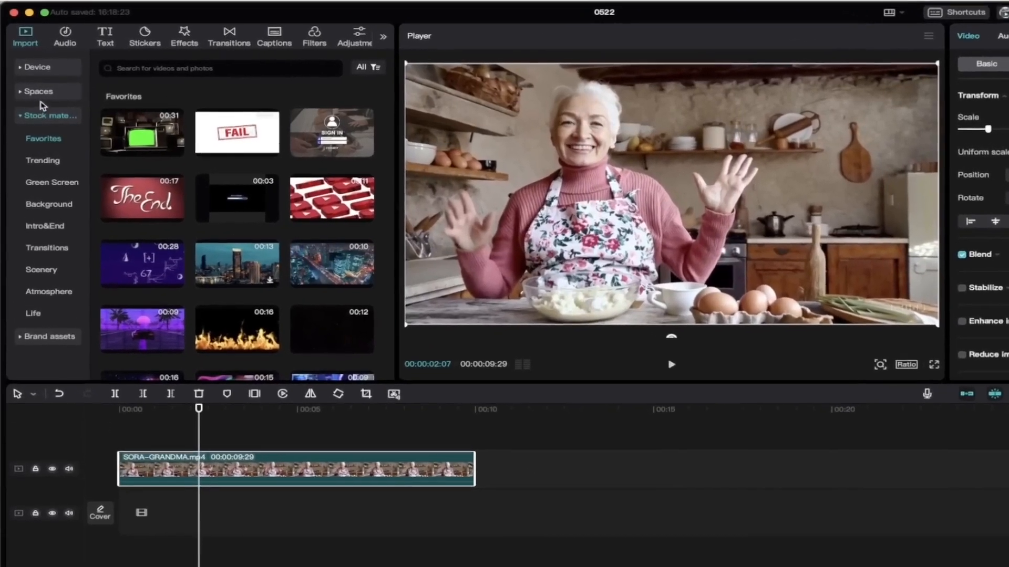
click(45, 115)
click(45, 116)
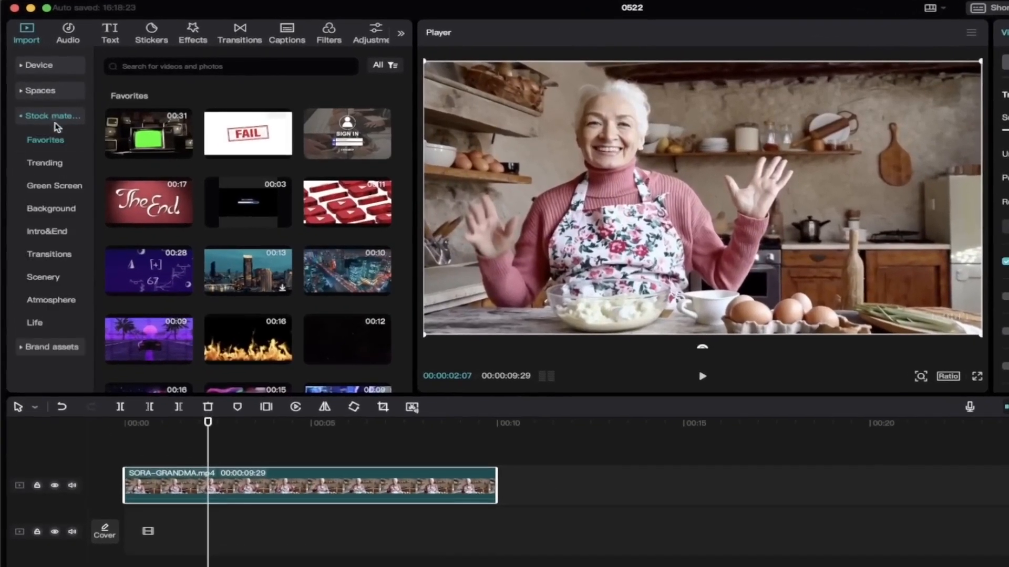
click(161, 66)
text(matrix)
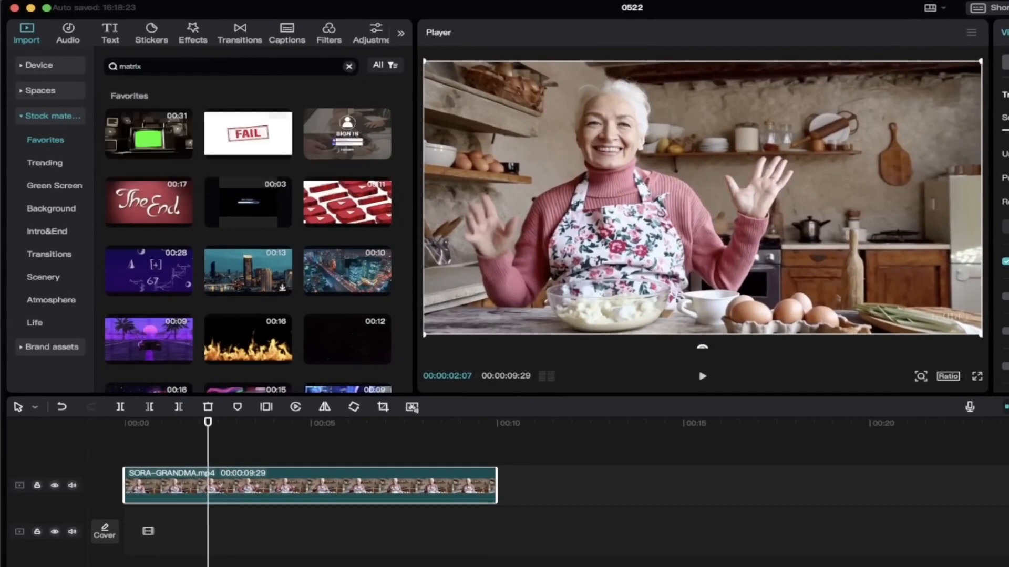
key(Return)
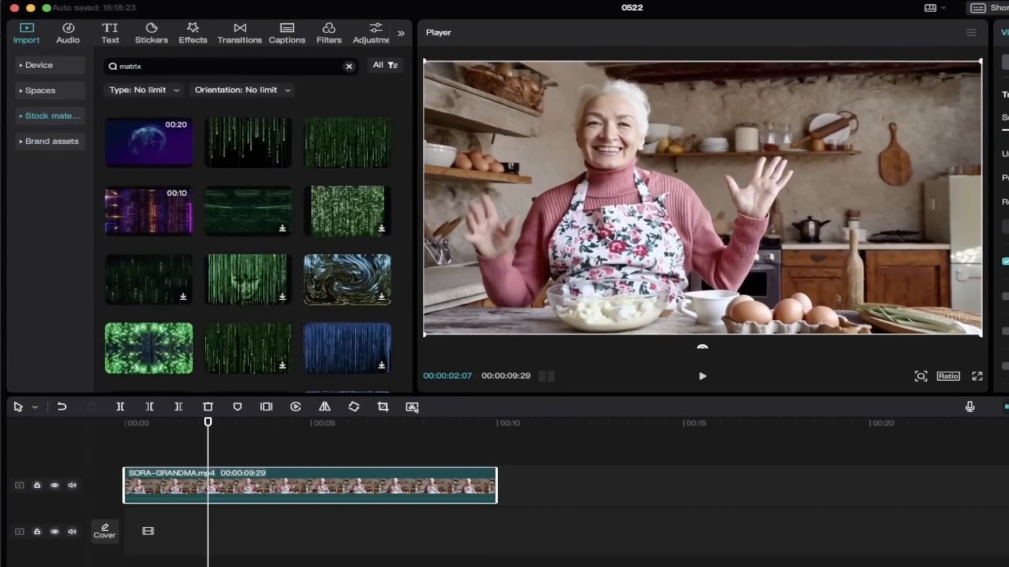
scroll(224, 237, down, 1)
scroll(224, 238, up, 1)
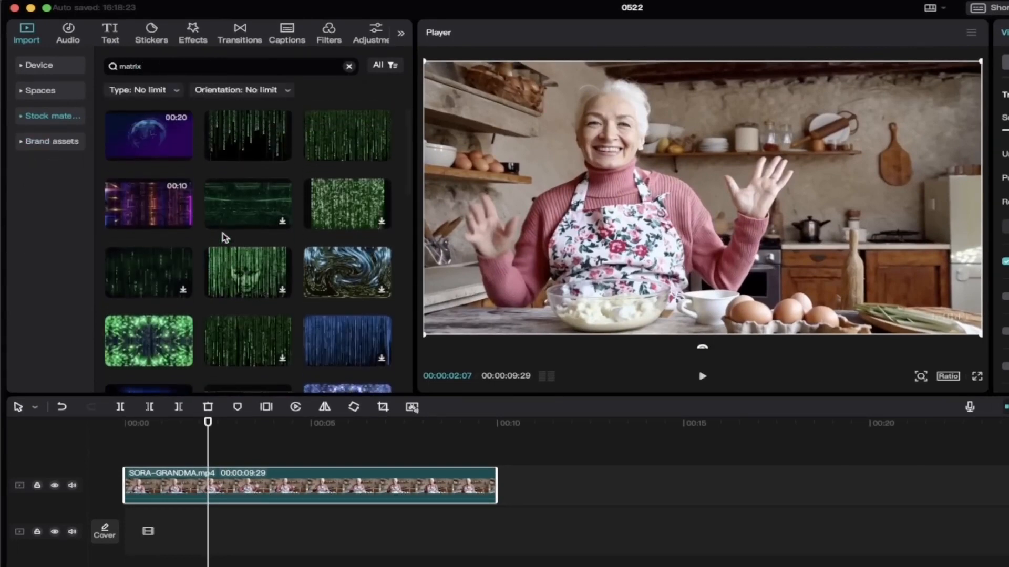
click(154, 91)
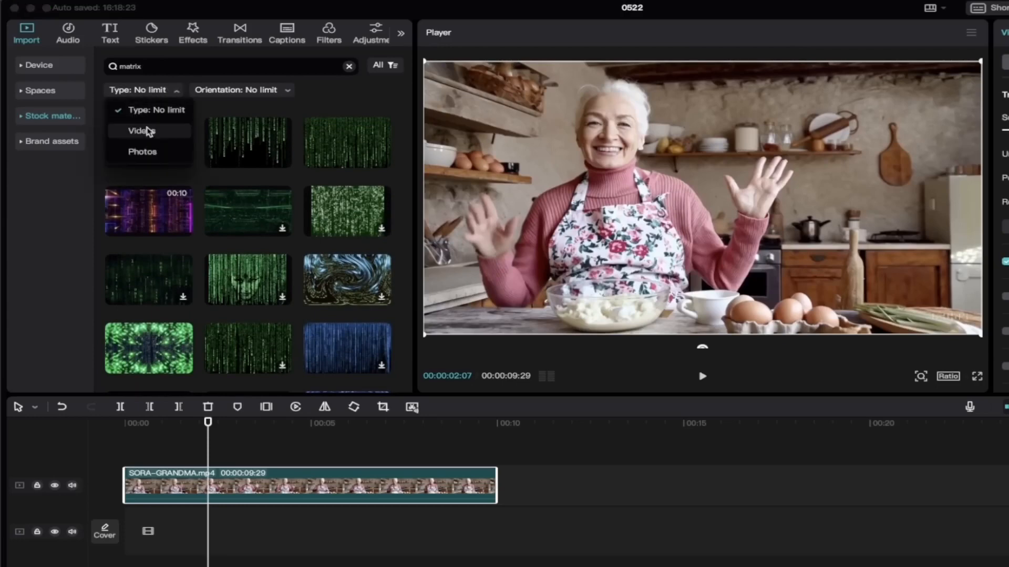
click(150, 131)
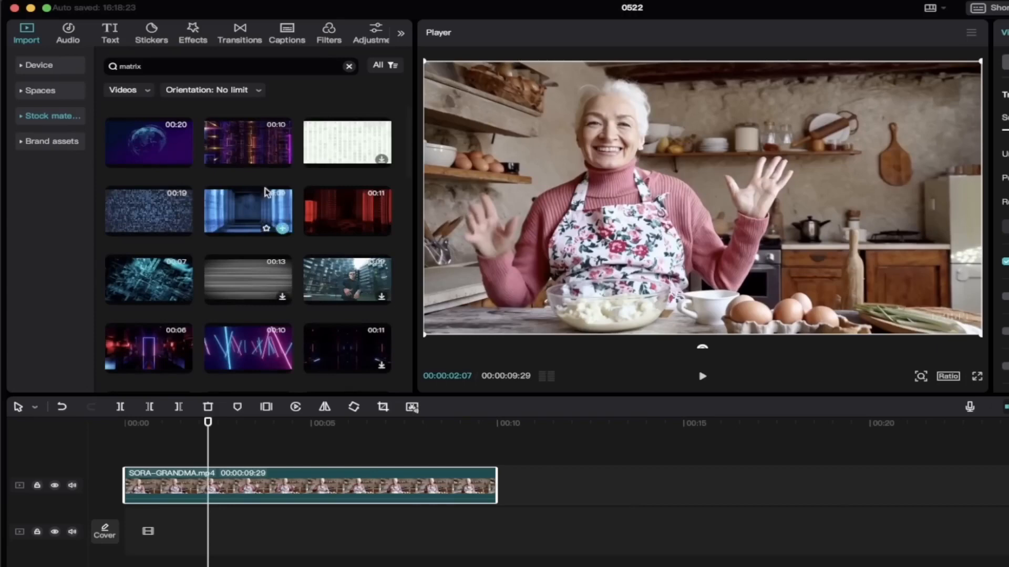
Add the blue android hacking data clip to the main track beneath the woman and trim its end to match her clip.
scroll(282, 220, down, 3)
scroll(246, 284, down, 7)
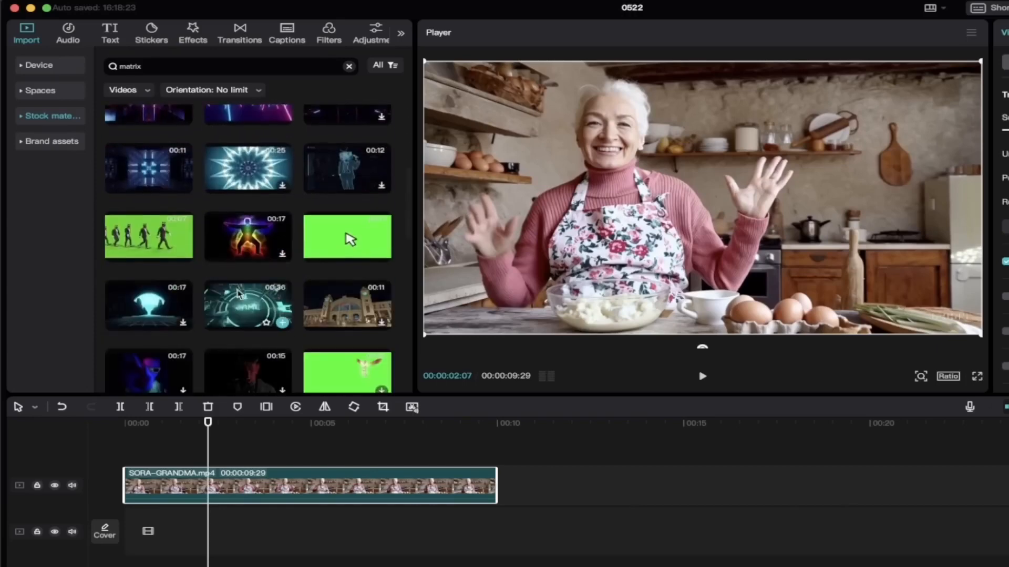
scroll(242, 294, down, 10)
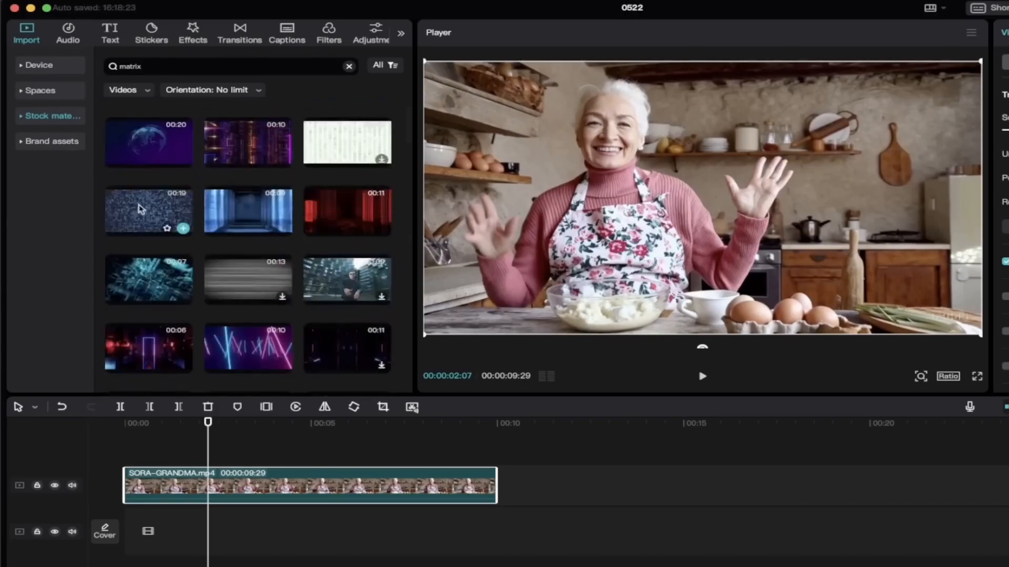
click(141, 209)
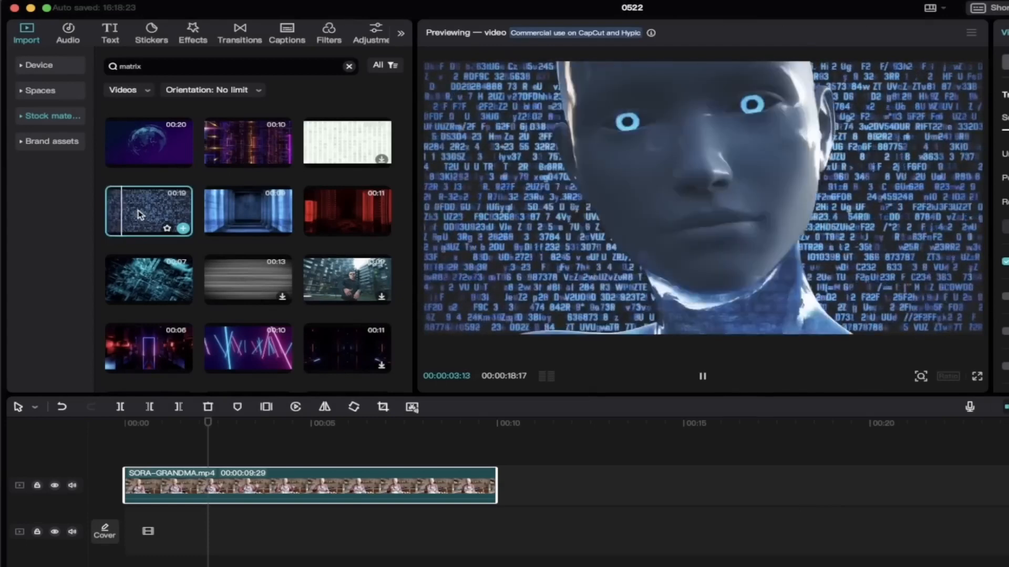
drag(141, 216, 124, 537)
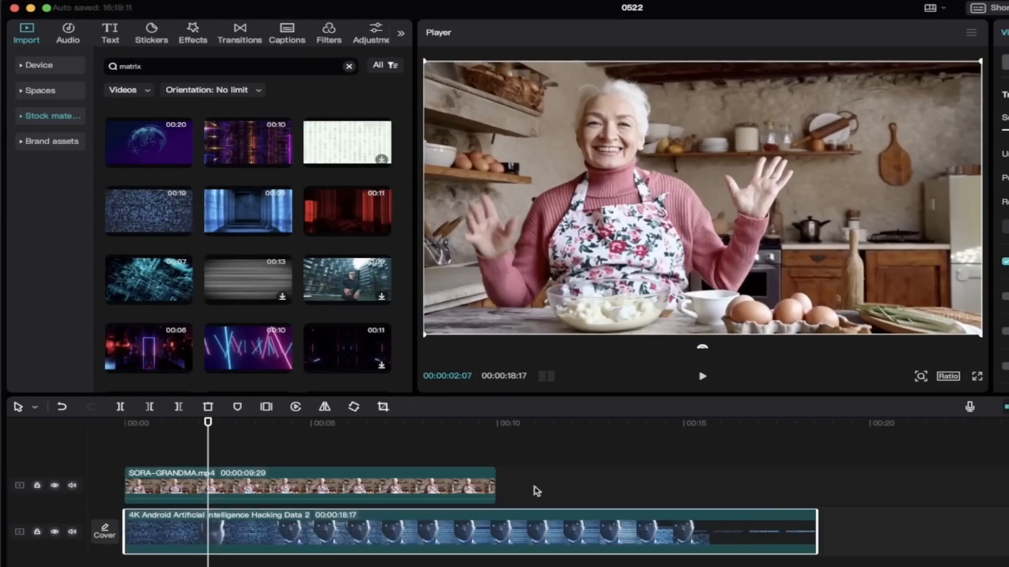
drag(818, 512, 495, 547)
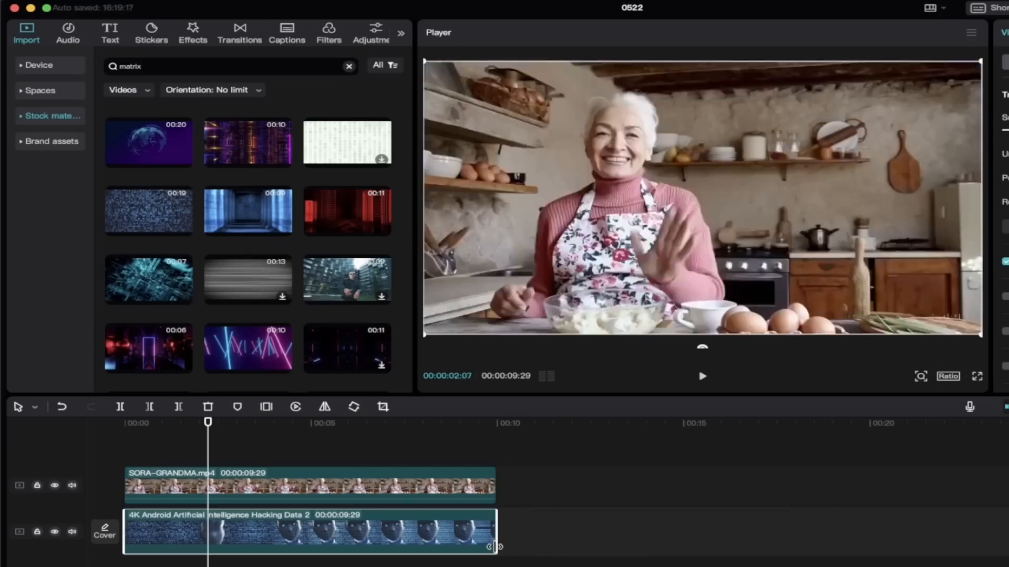
Remove the kitchen background from the SORA-GRANDMA clip with Auto removal.
click(296, 490)
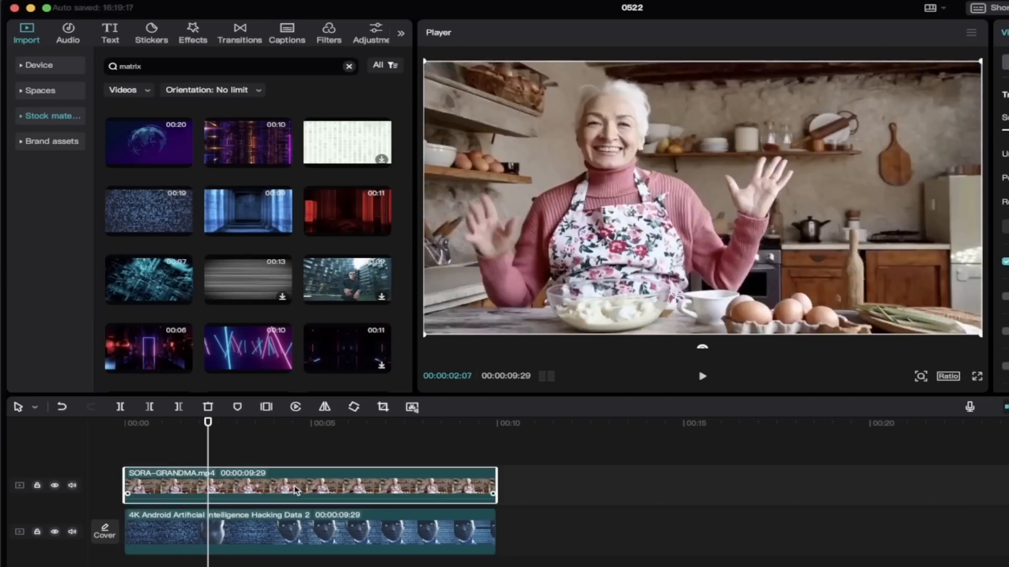
click(261, 457)
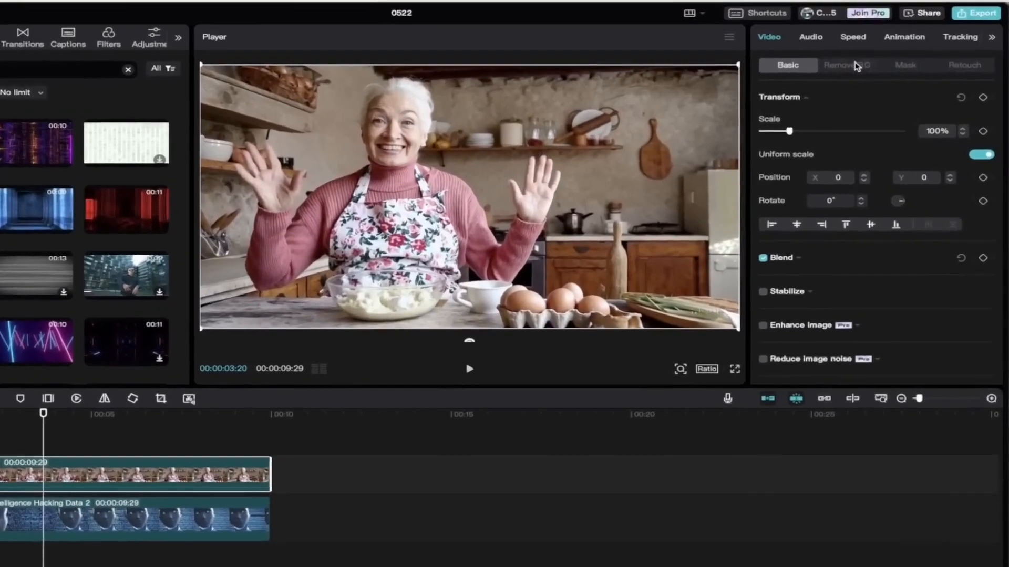
click(875, 71)
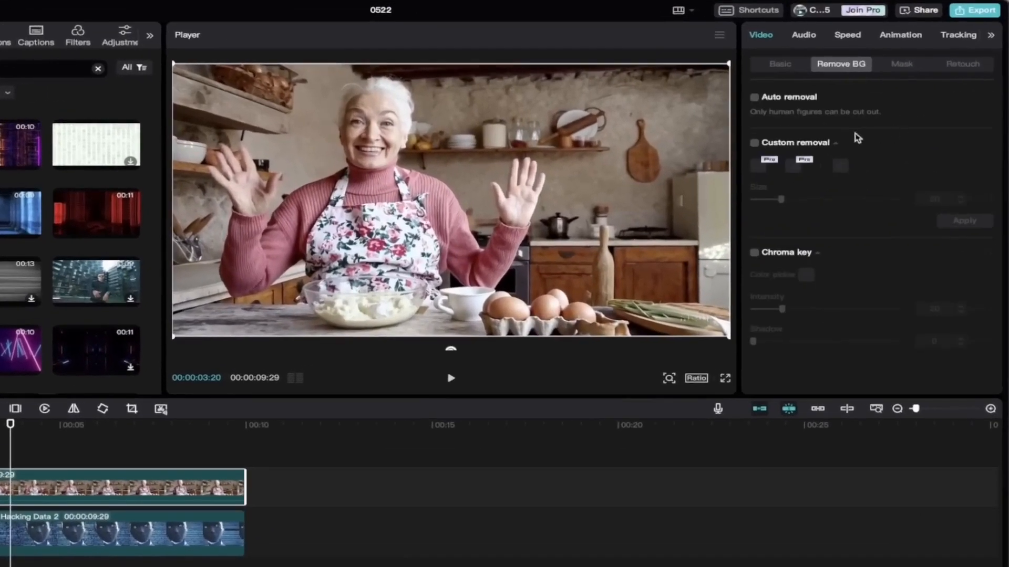
click(754, 97)
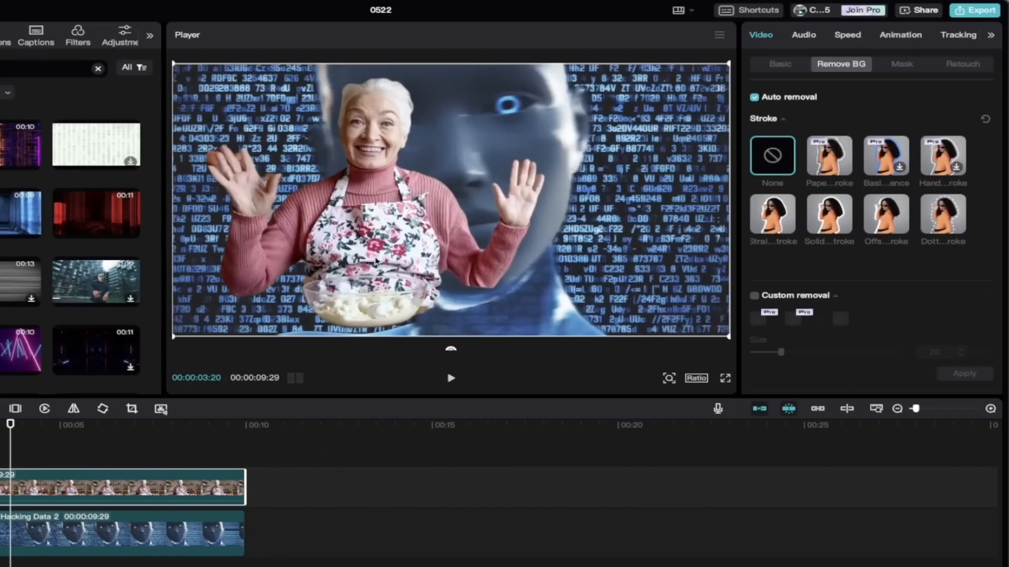
Scale the cut-out woman down and position her at the lower right of the video frame.
drag(392, 279, 605, 295)
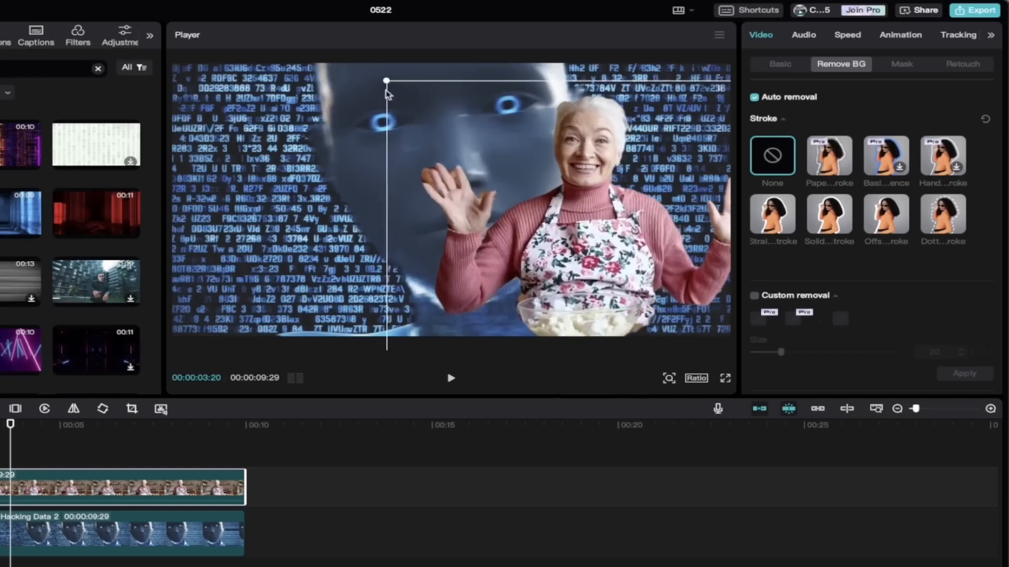
drag(387, 81, 440, 124)
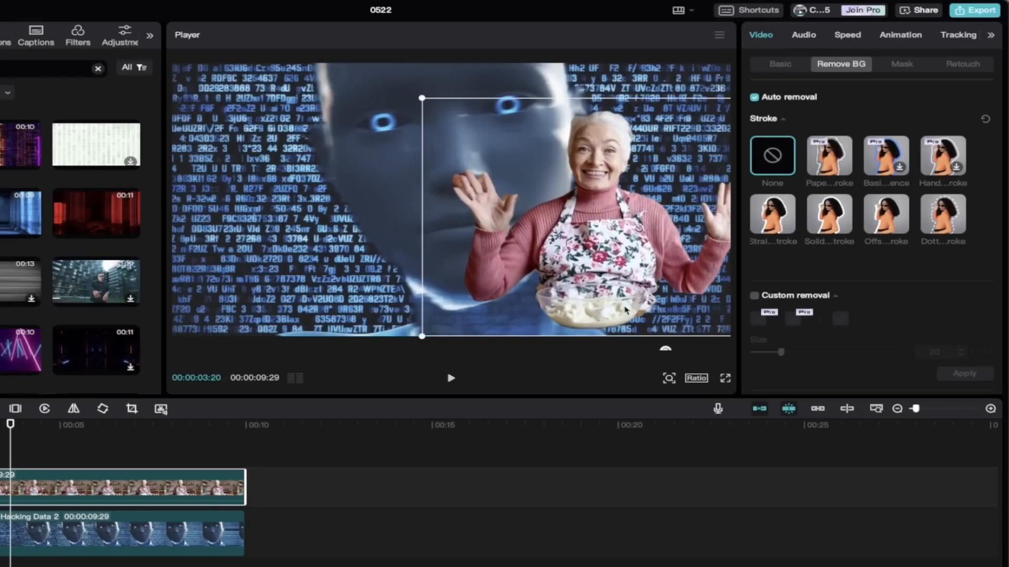
drag(616, 252, 588, 279)
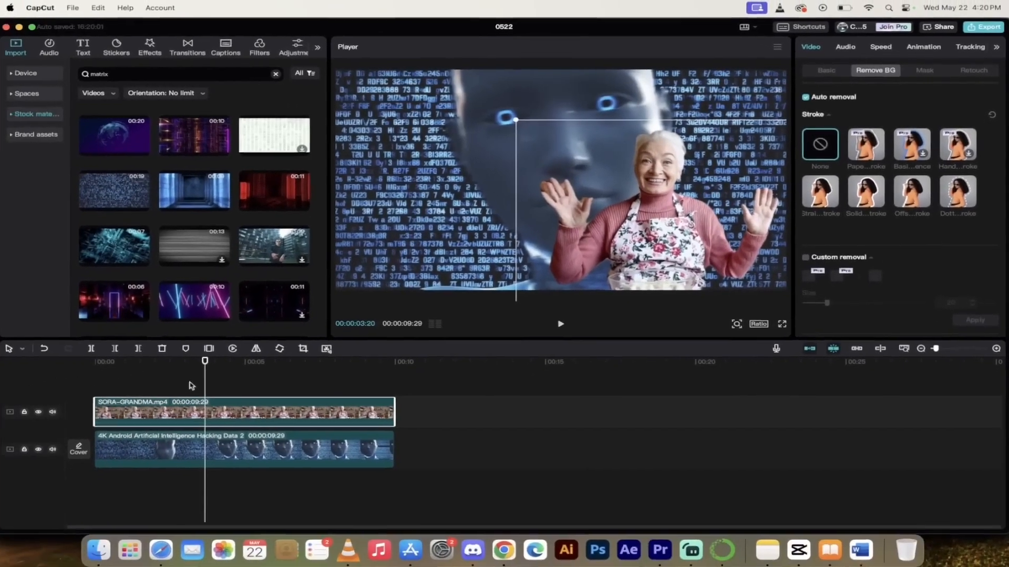
Play the composite of the woman over the blue data background from the start of the timeline.
drag(120, 389, 66, 367)
key(space)
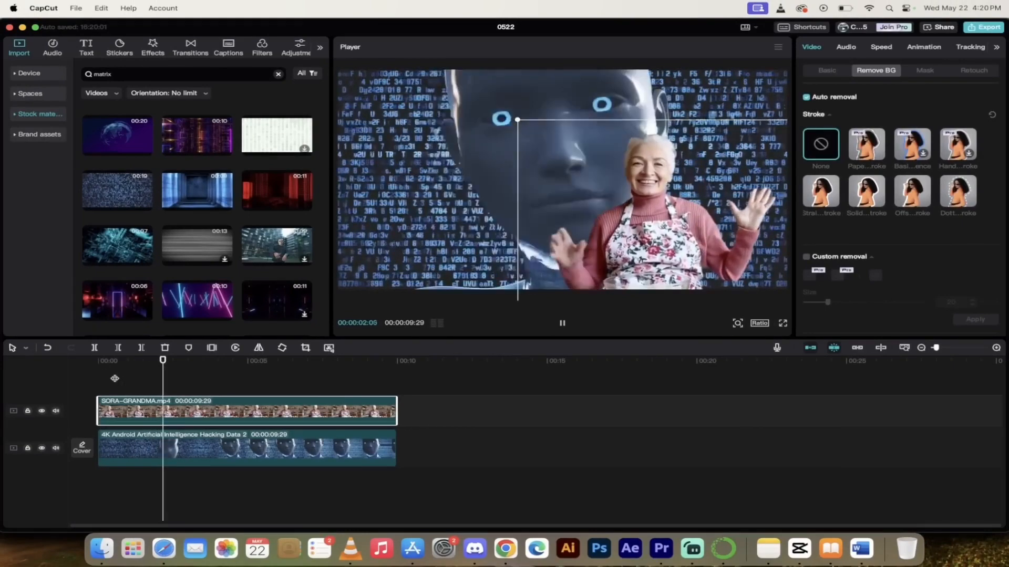
key(space)
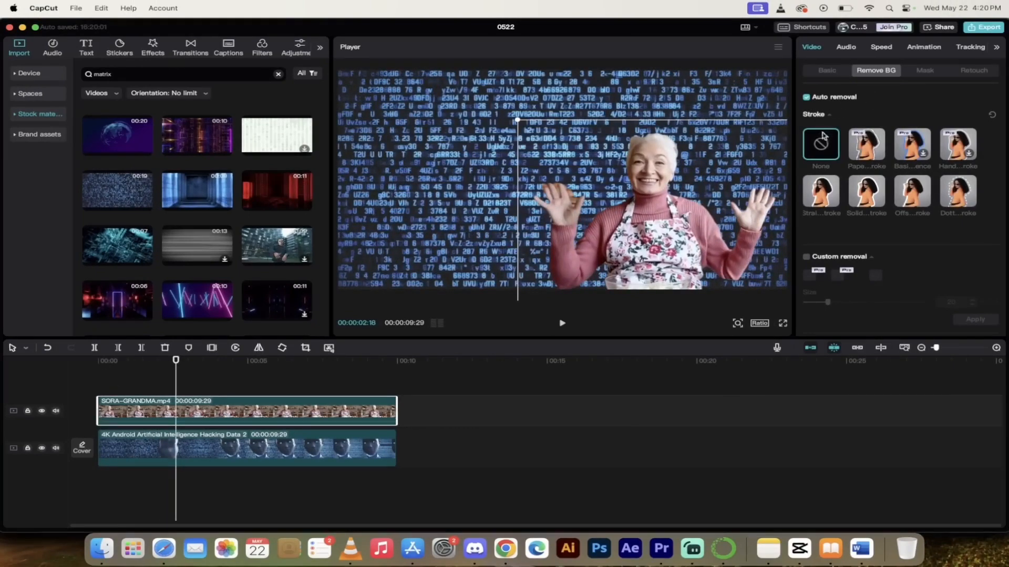
Try the straight stroke, the solid stroke recoloured in an orange tone, and the offset stroke around the woman.
scroll(812, 188, down, 1)
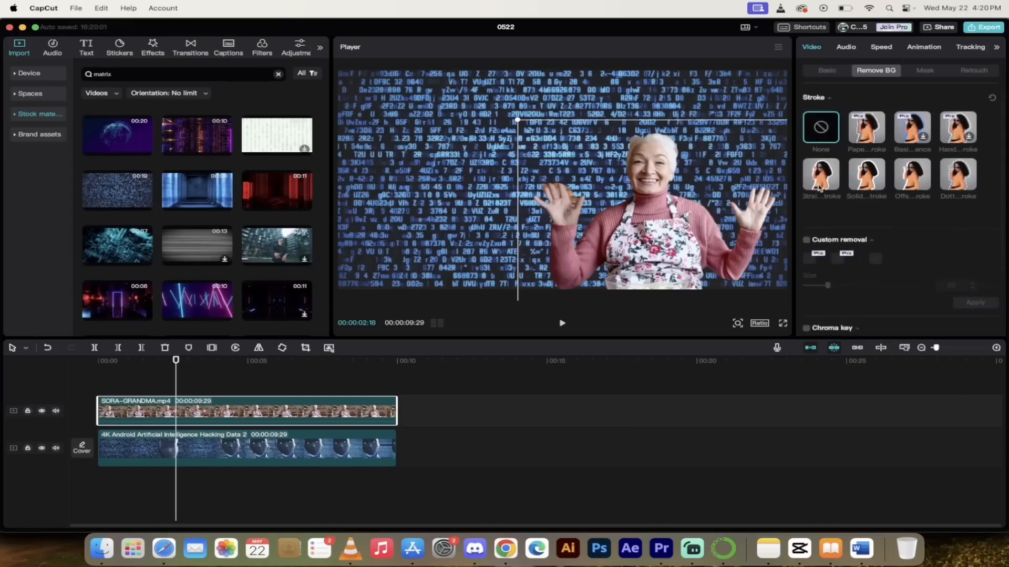
click(819, 179)
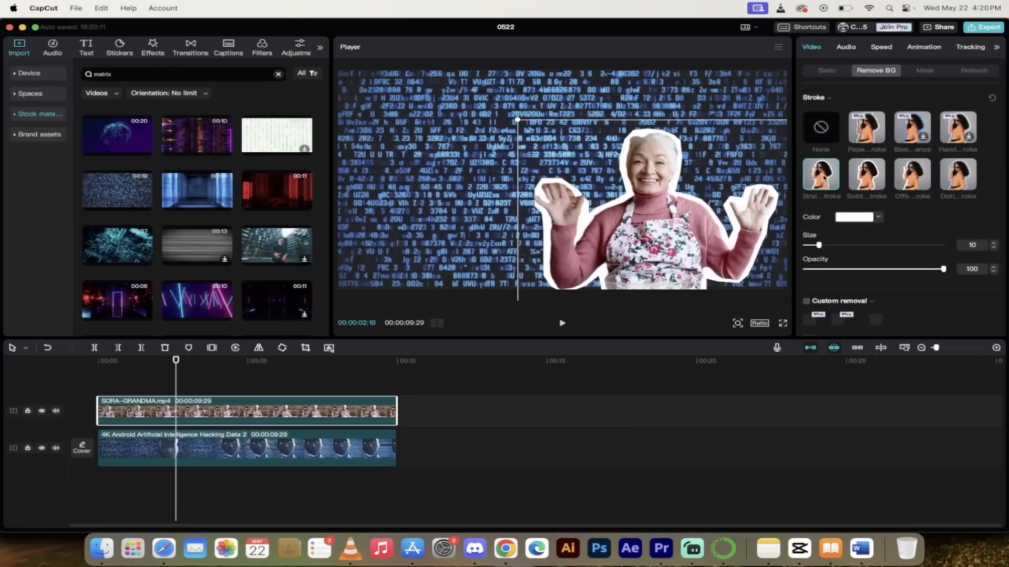
click(863, 181)
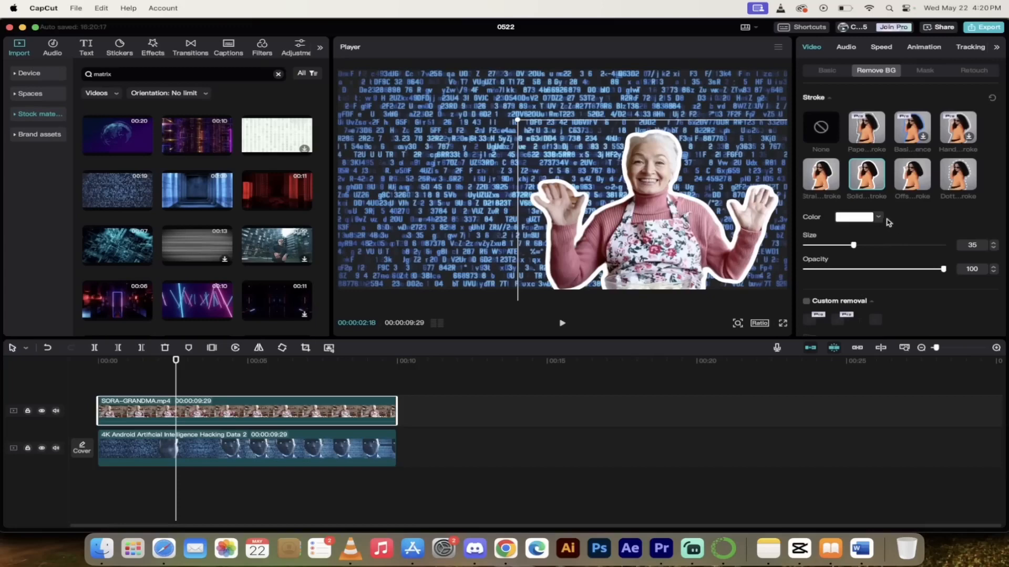
click(862, 218)
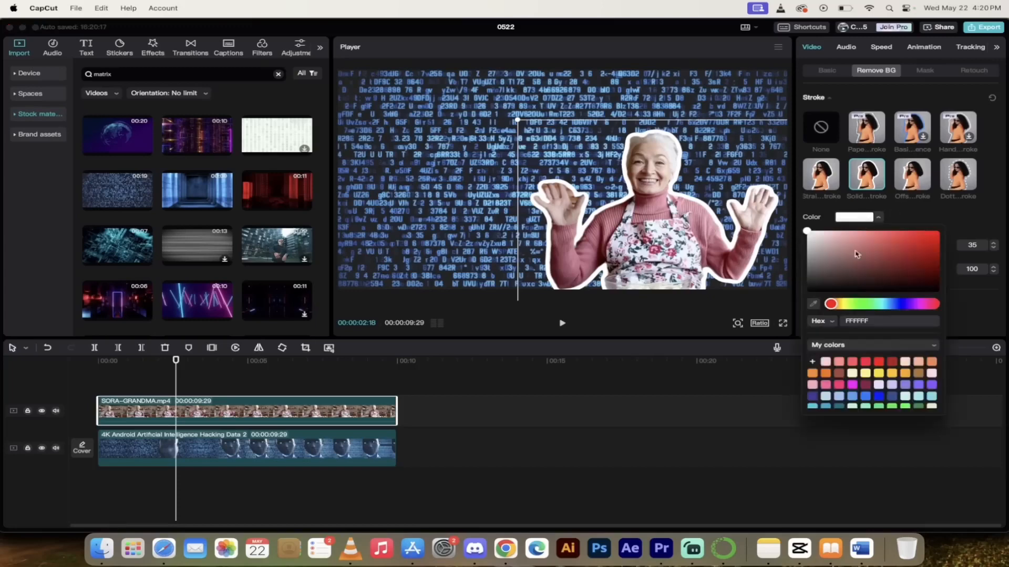
click(843, 305)
click(939, 231)
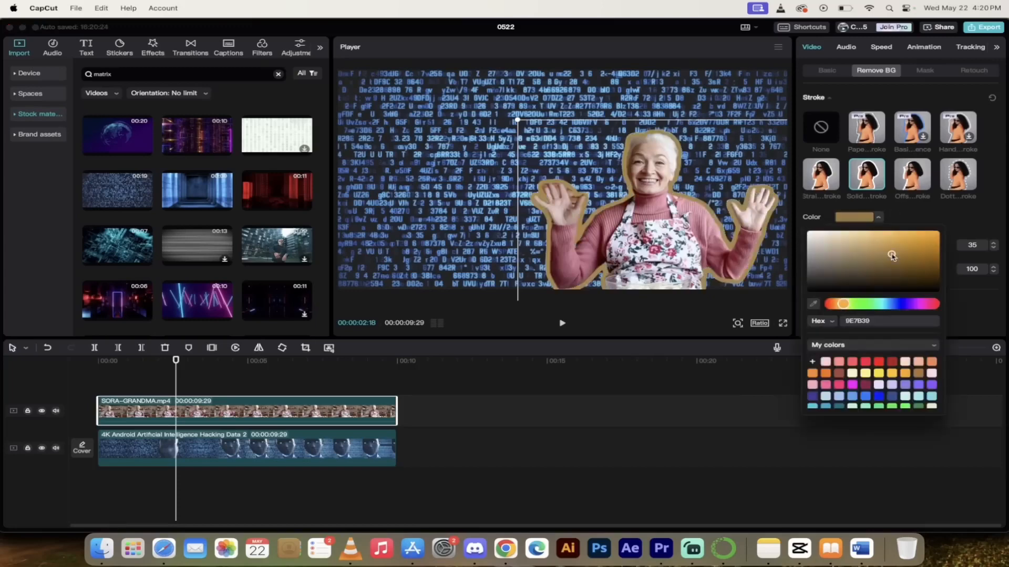
click(908, 209)
click(904, 179)
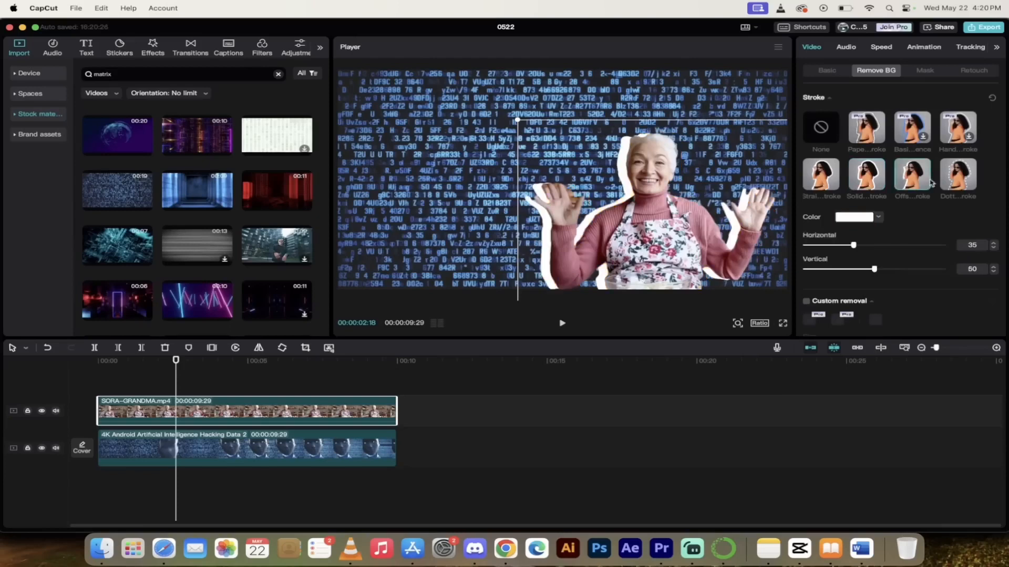
Apply the dotted stroke around the woman and play the composite from near the start of the timeline.
click(958, 184)
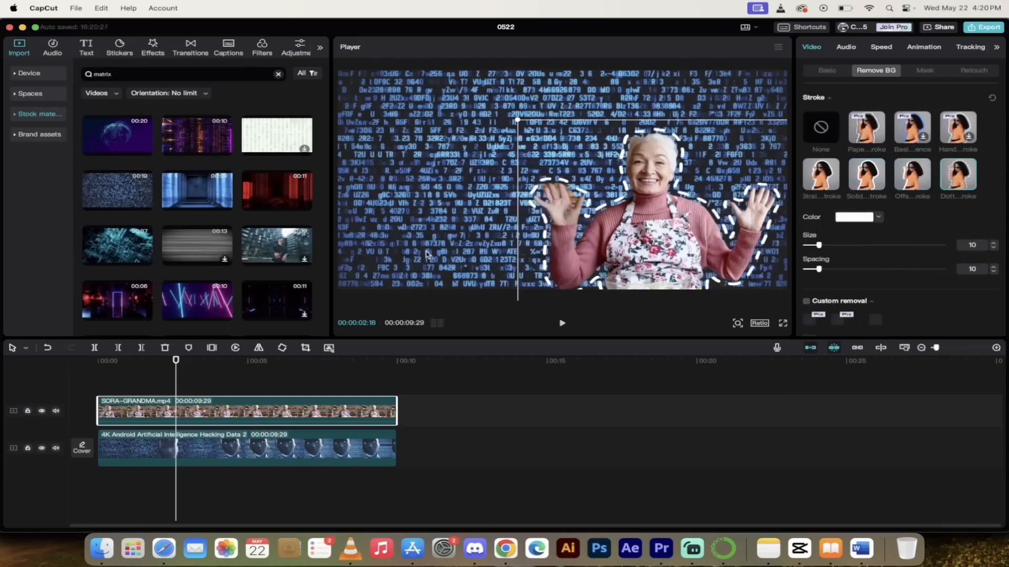
drag(176, 362, 115, 364)
key(space)
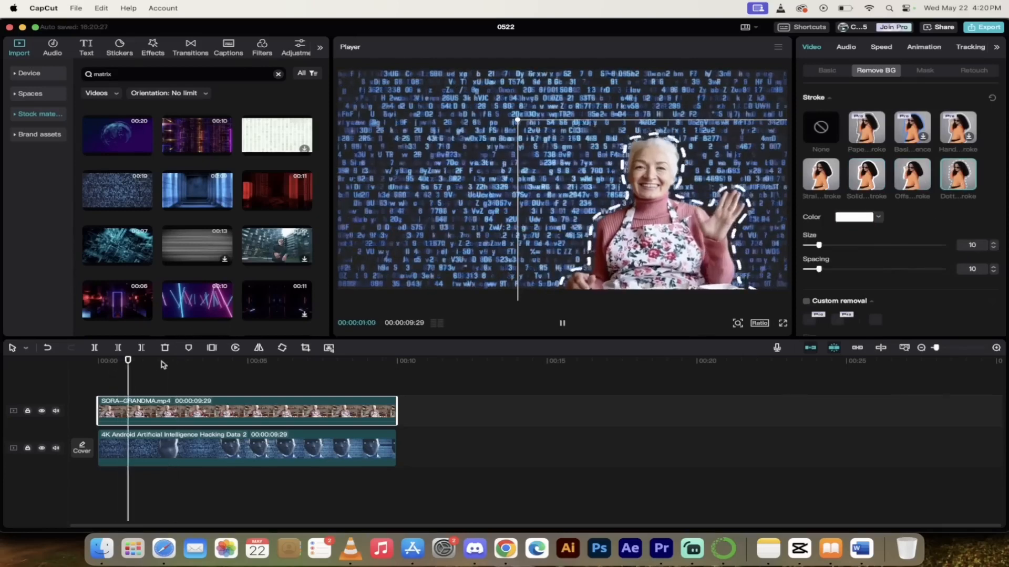
key(space)
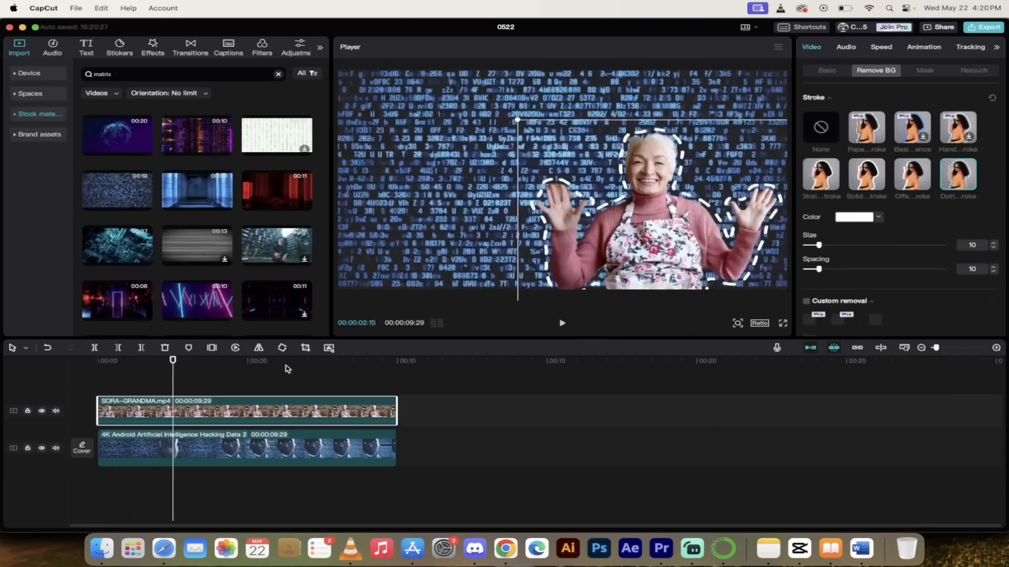